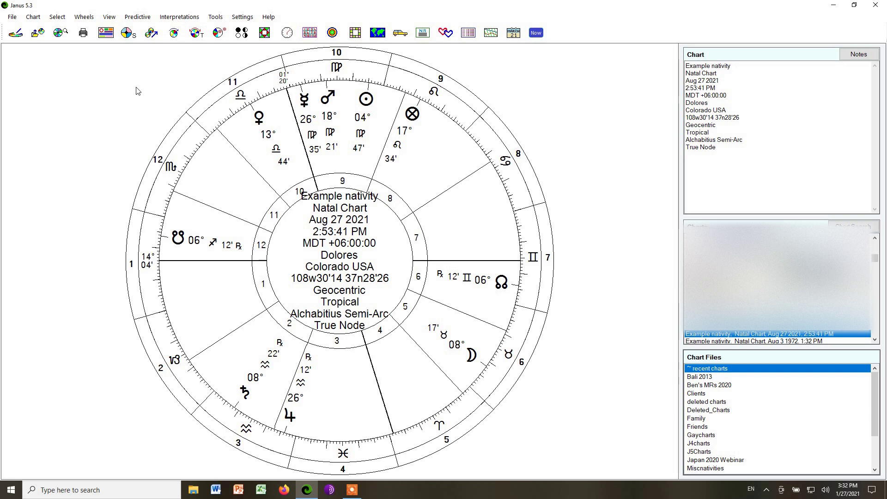
Open the ephemeris grid for the Example nativity chart.
left_click(136, 19)
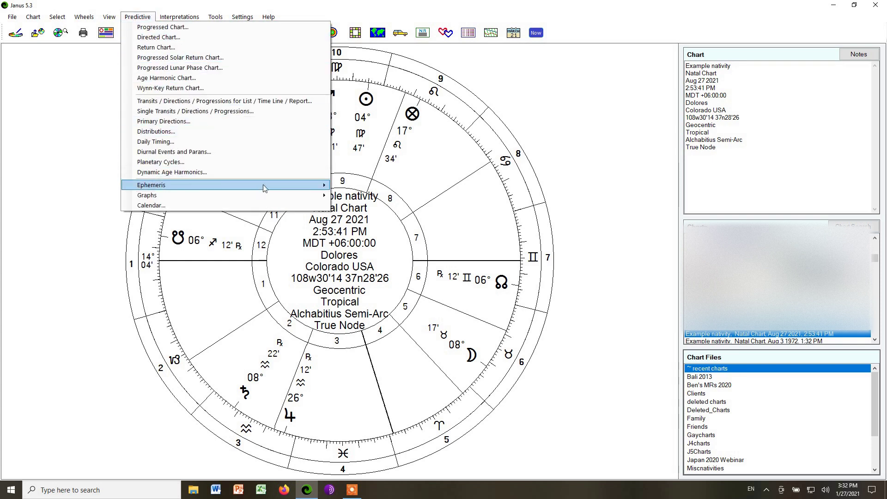
mouse_move(327, 185)
left_click(353, 185)
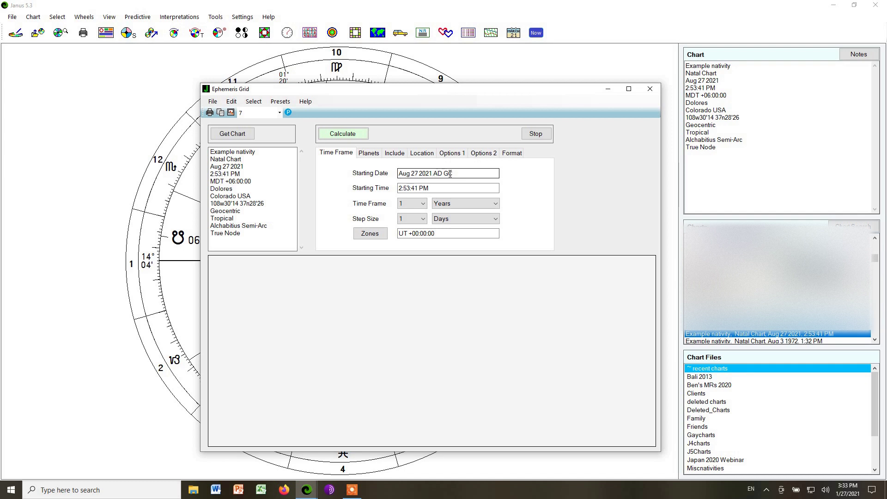
Try to set the ephemeris starting time to 00:00:00 AM.
left_click(400, 188)
key("Delete")
key("Delete")
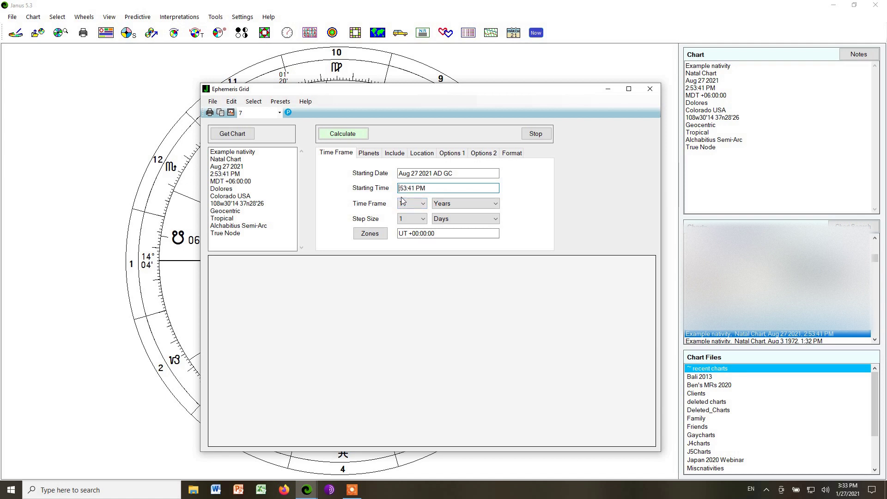
type("00")
key("Right")
key("Delete")
key("Delete")
type("00")
key("Delete")
key("Delete")
type("00")
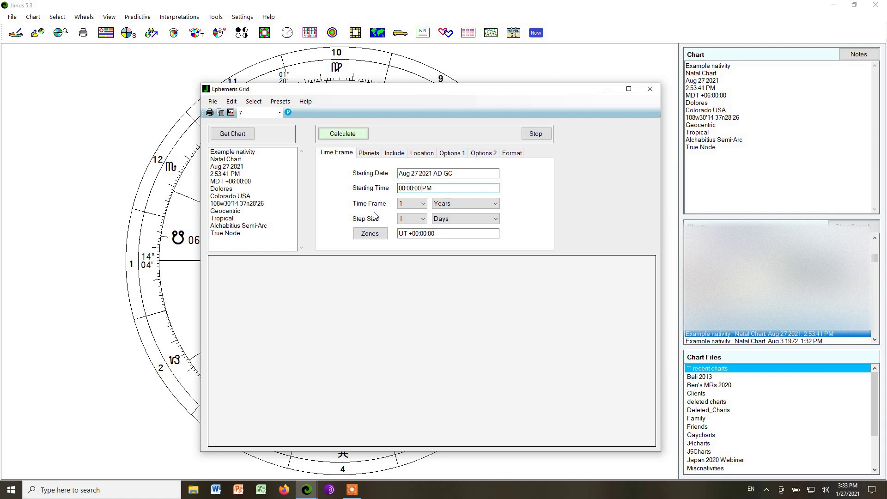
key("Delete")
type("A")
left_click(424, 207)
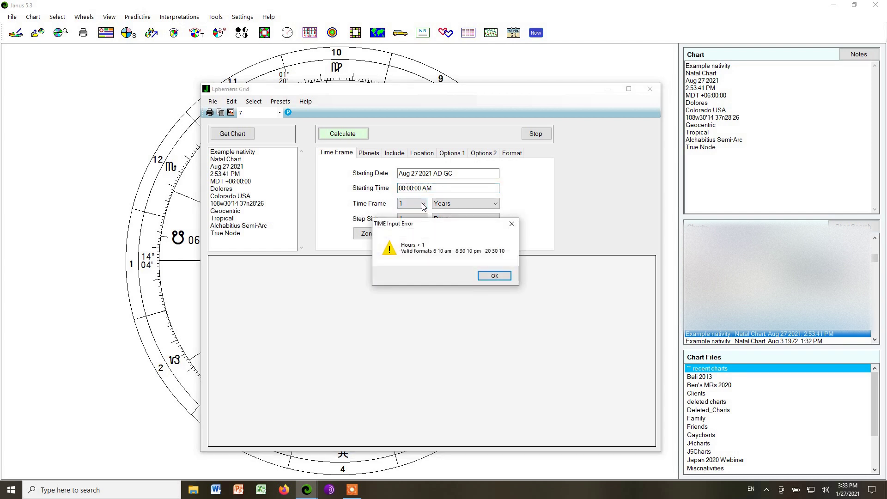
left_click(512, 225)
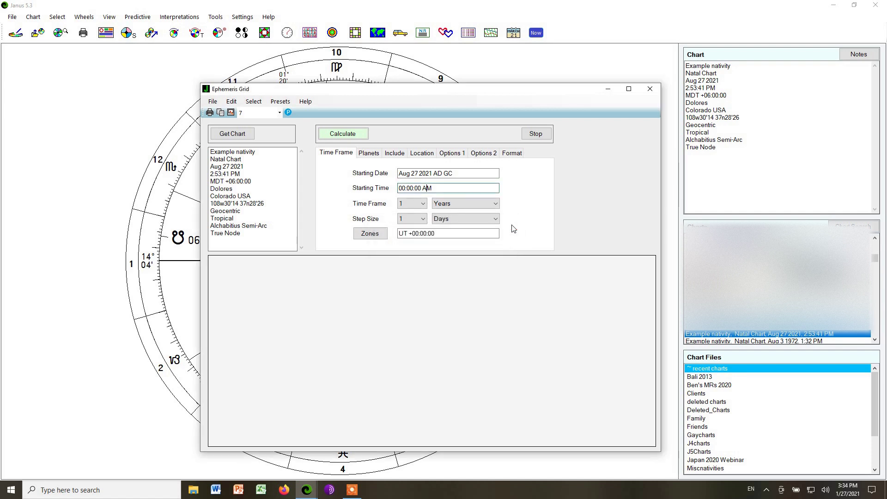
Set the ephemeris starting time to 12:00:00 AM.
double_click(433, 188)
type("PM")
double_click(404, 188)
key("BackSpace")
type("12")
left_click_drag(422, 188, 425, 189)
type("A")
Set the ephemeris time frame to 1 month and check the step size unit choices.
left_click(490, 203)
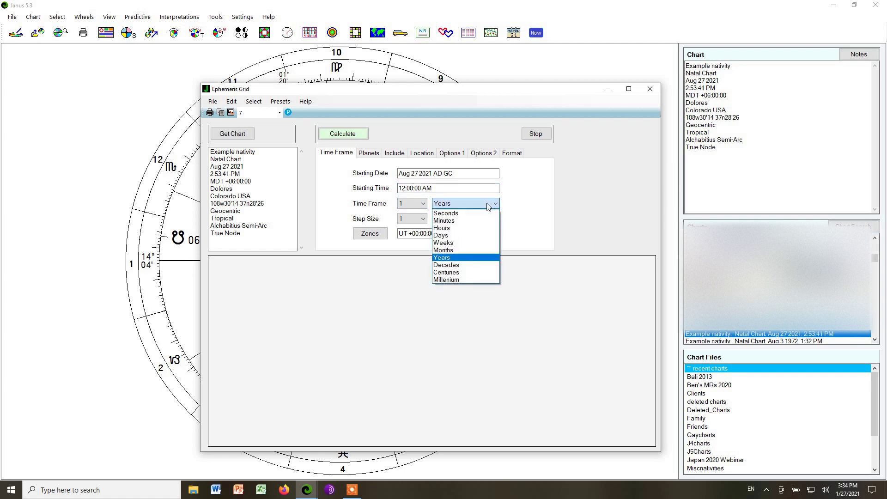
left_click(458, 253)
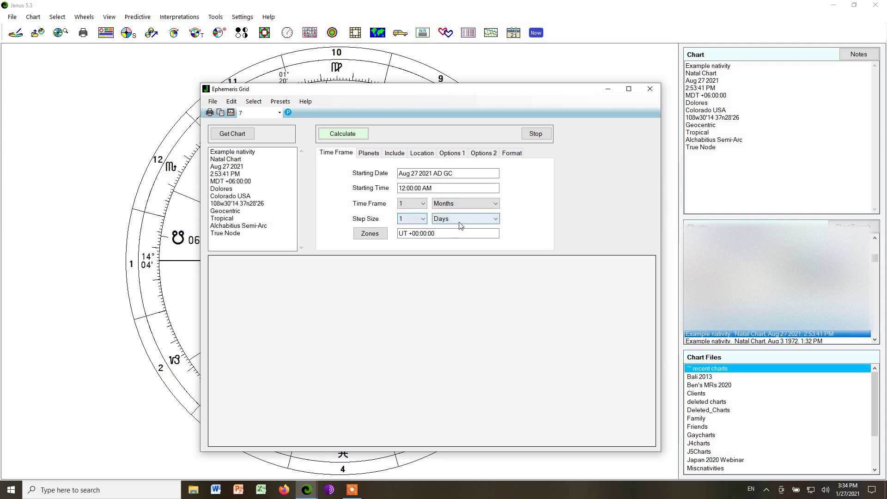
left_click(496, 220)
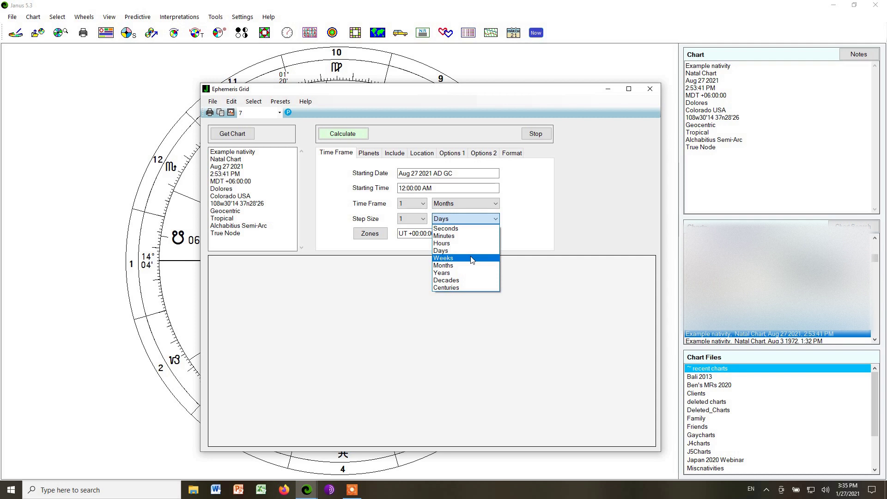
left_click(513, 224)
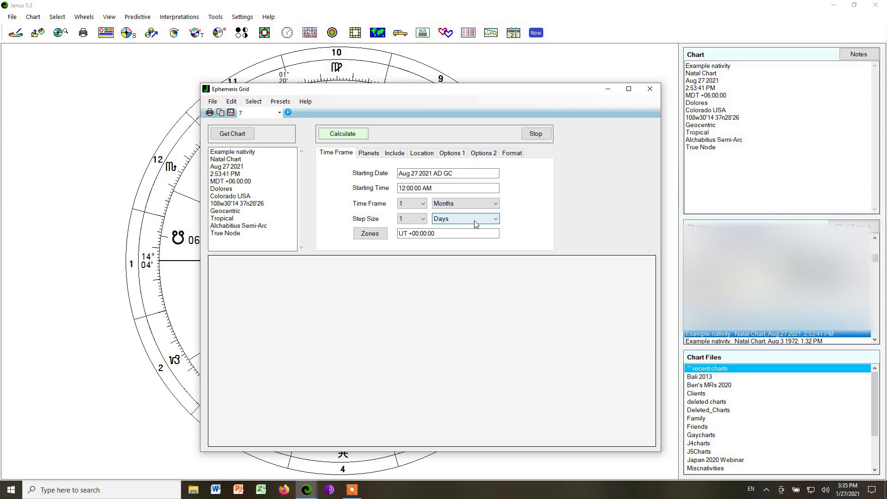
left_click(444, 233)
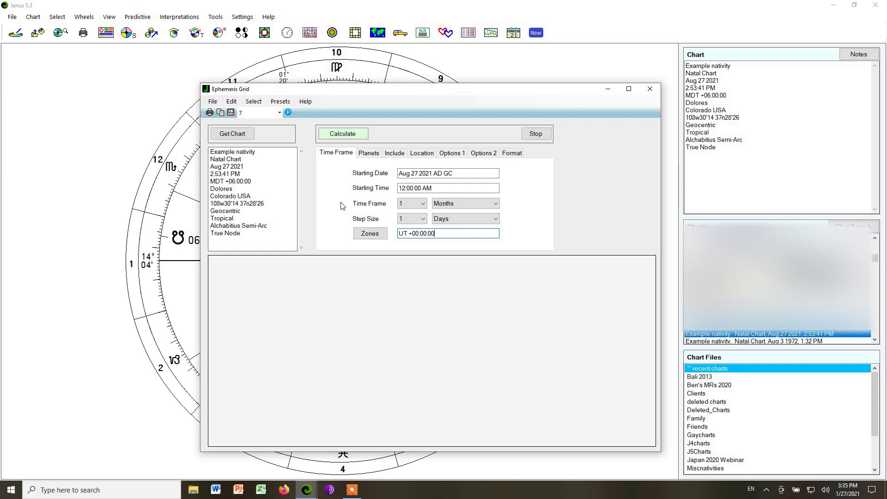
Add the Moon, Mercury, Venus and Mars to the planets included in the ephemeris.
left_click(370, 157)
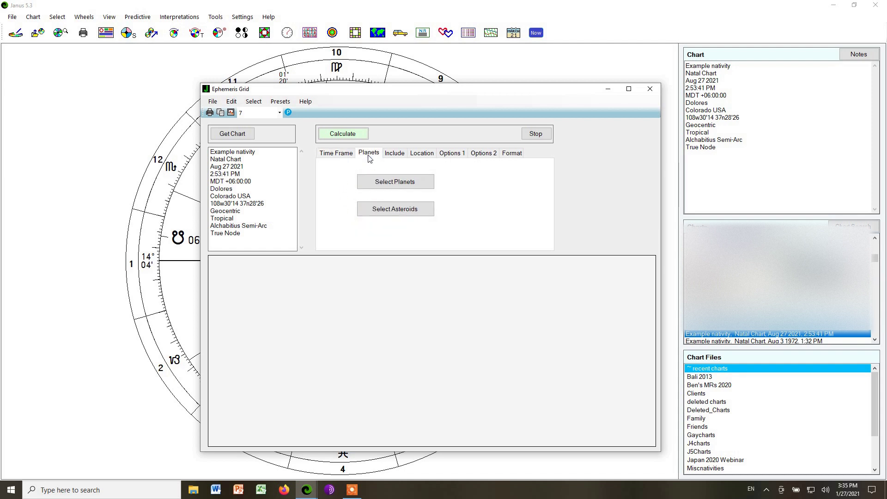
left_click(390, 182)
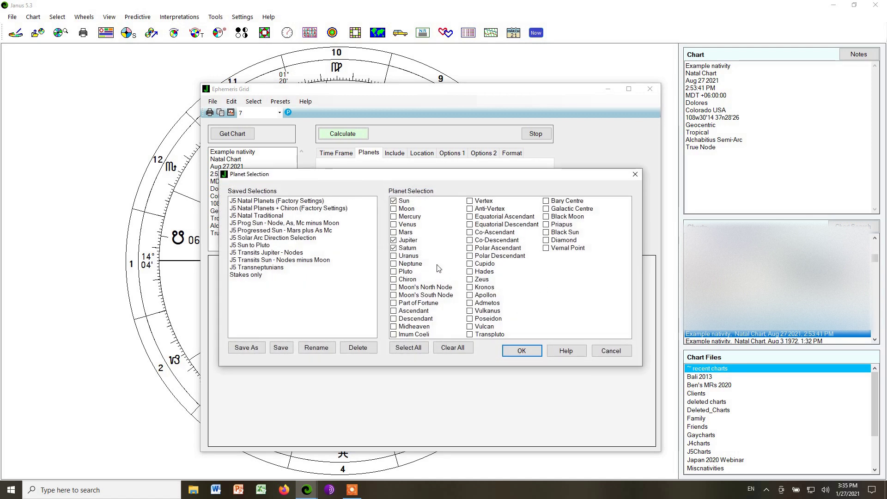
left_click(395, 209)
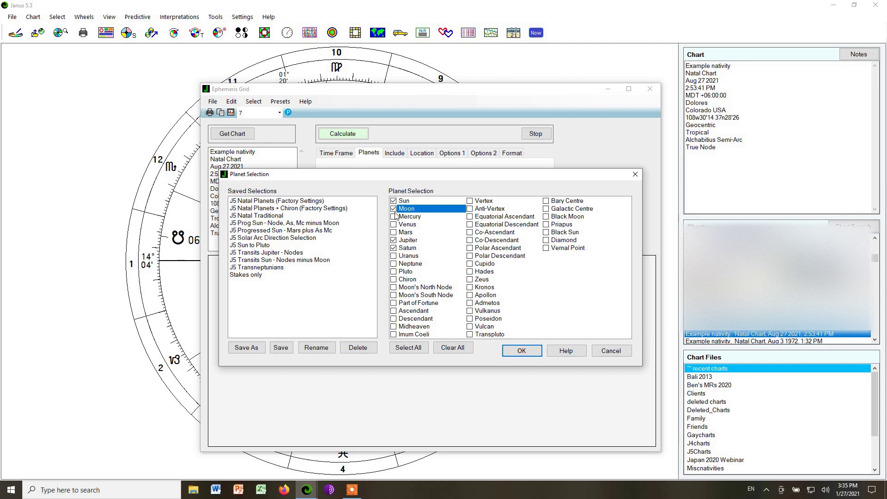
left_click(394, 216)
left_click(394, 224)
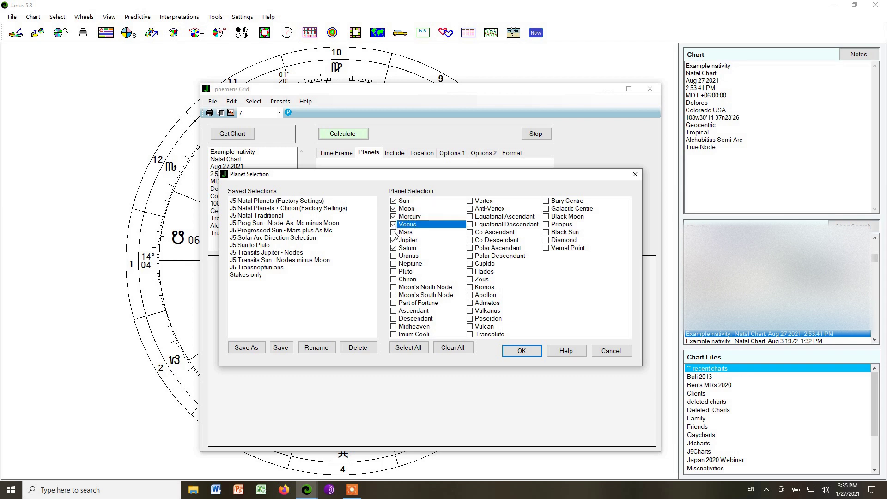
left_click(395, 232)
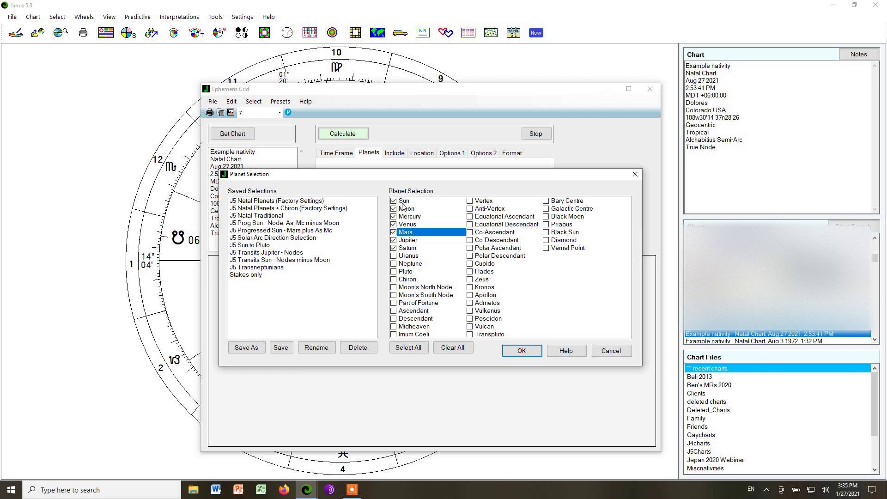
left_click(520, 352)
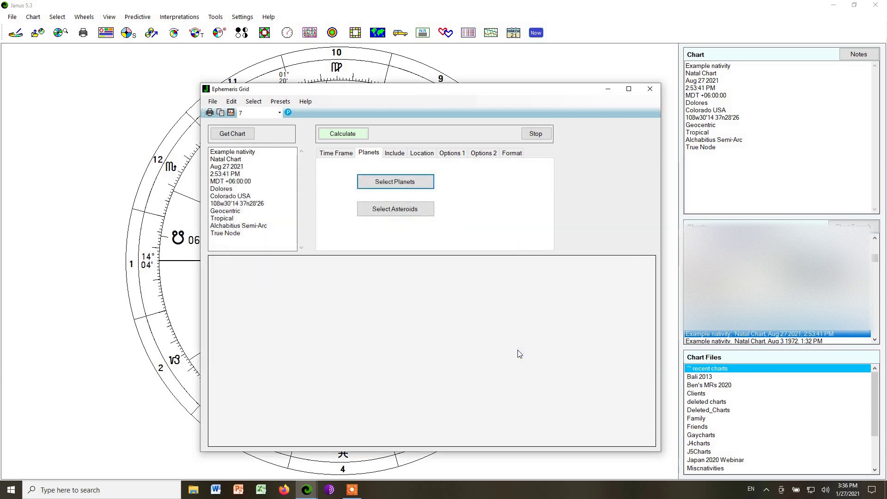
Include the day of the week in the ephemeris data.
left_click(399, 153)
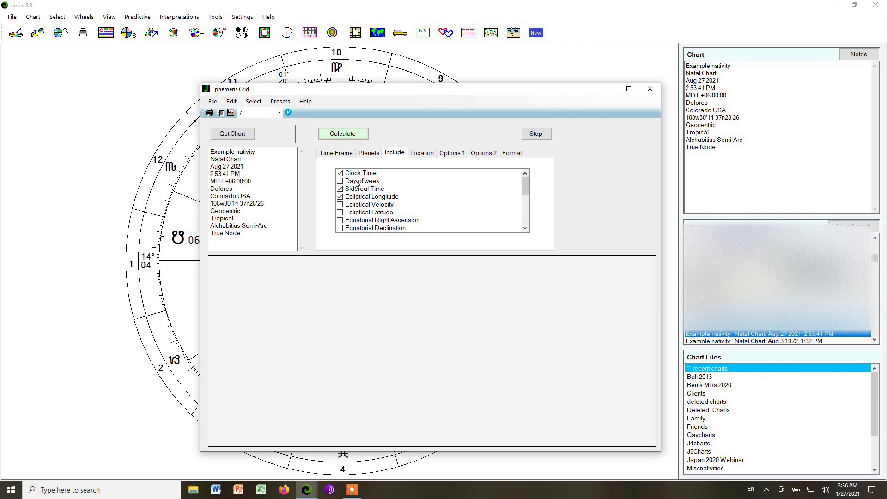
left_click(340, 181)
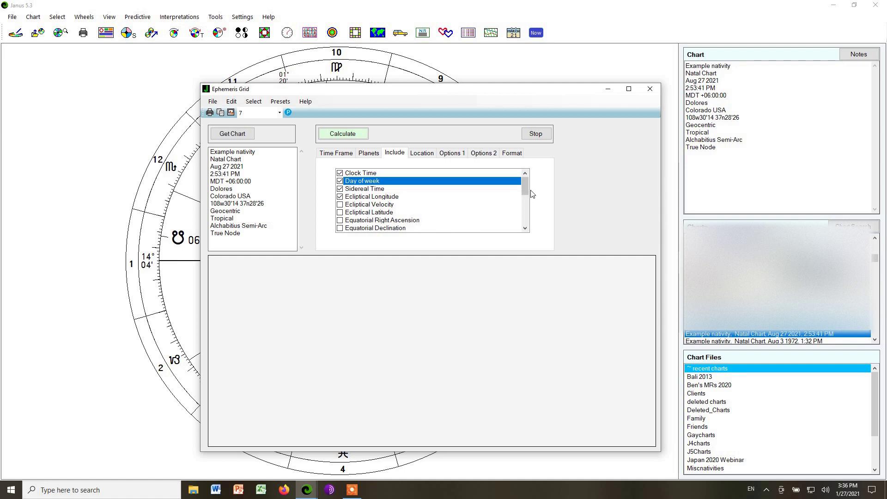
mouse_move(525, 185)
left_mouse_down()
mouse_move(530, 224)
mouse_move(531, 180)
left_mouse_up()
Check the remaining ephemeris settings, then calculate the ephemeris and view it from its first date in a maximized window.
left_click(424, 157)
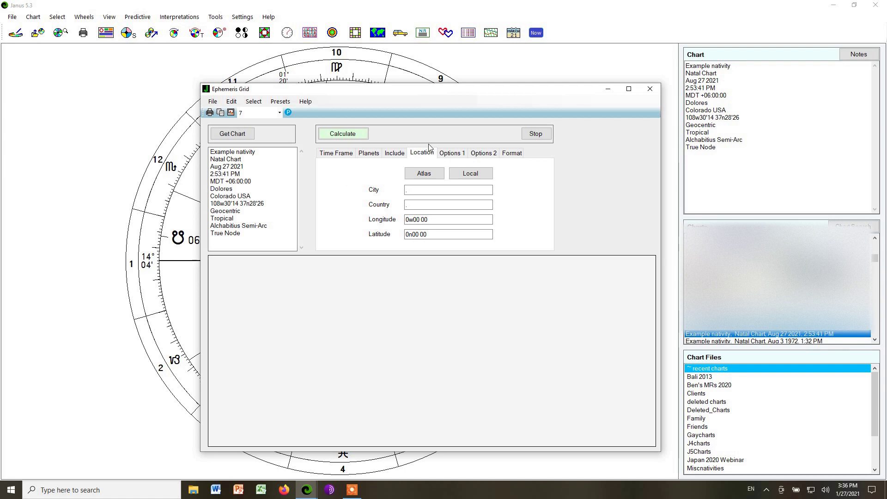
left_click(450, 154)
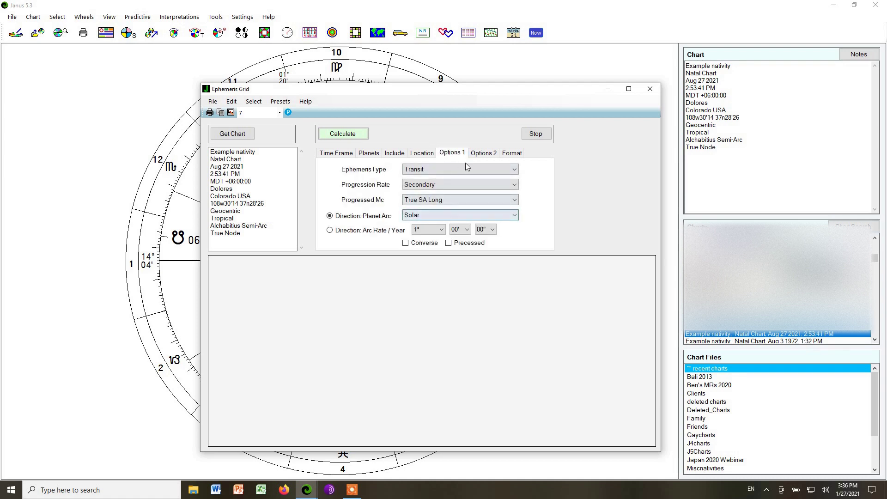
left_click(485, 154)
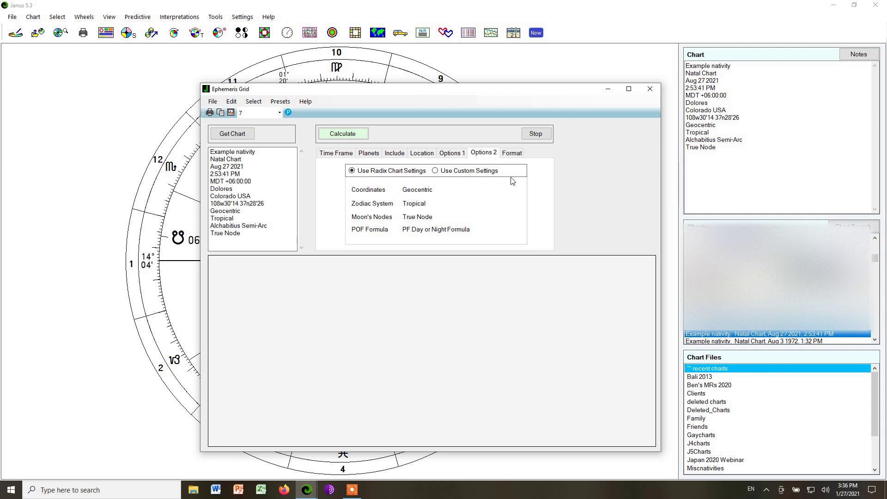
left_click(516, 158)
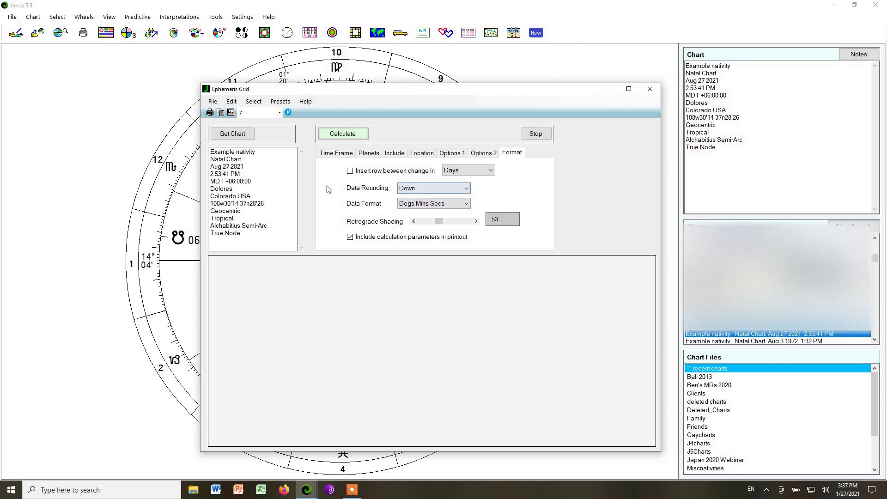
left_click(329, 154)
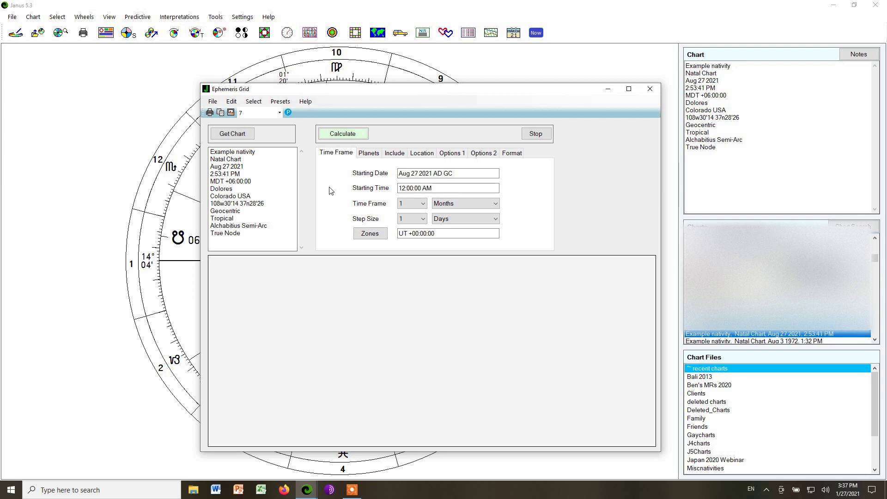
left_click(335, 134)
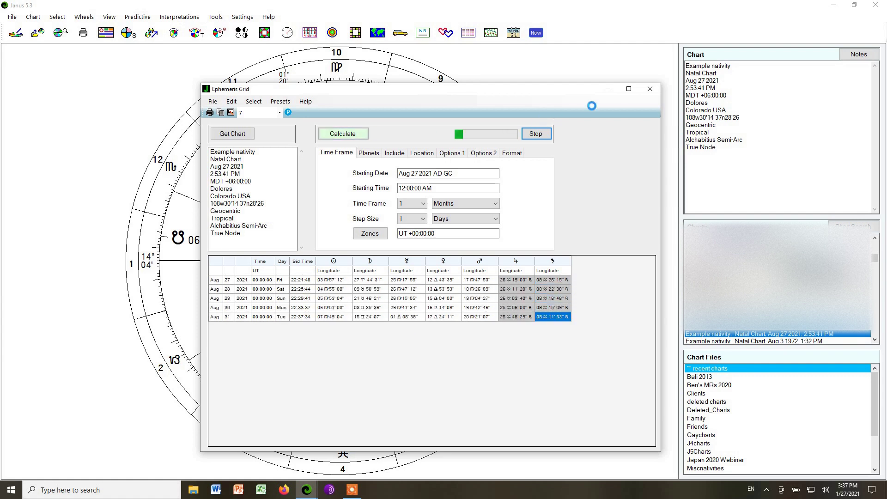
left_click(629, 90)
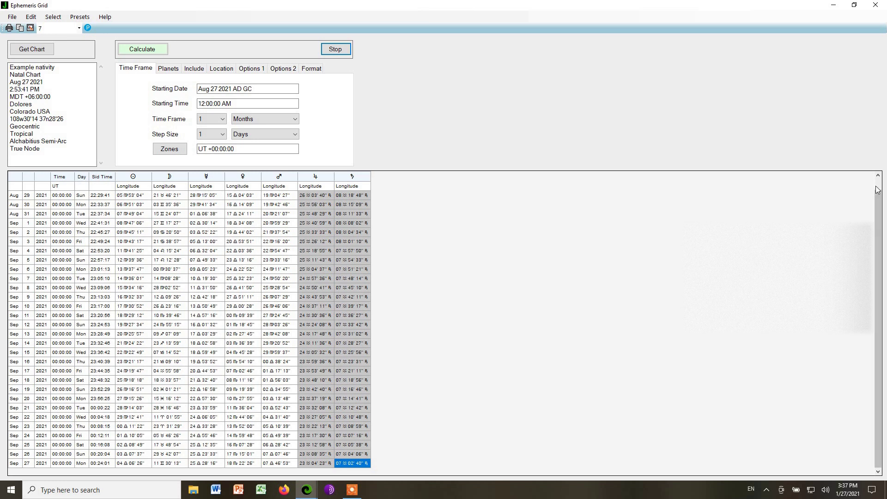
scroll(880, 198, "up", 1)
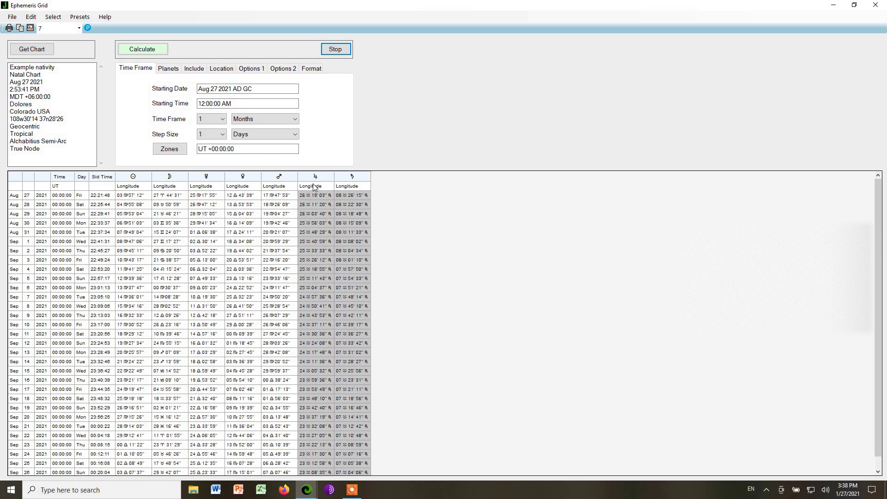
Copy the calculated ephemeris grid and close its window.
right_click(418, 219)
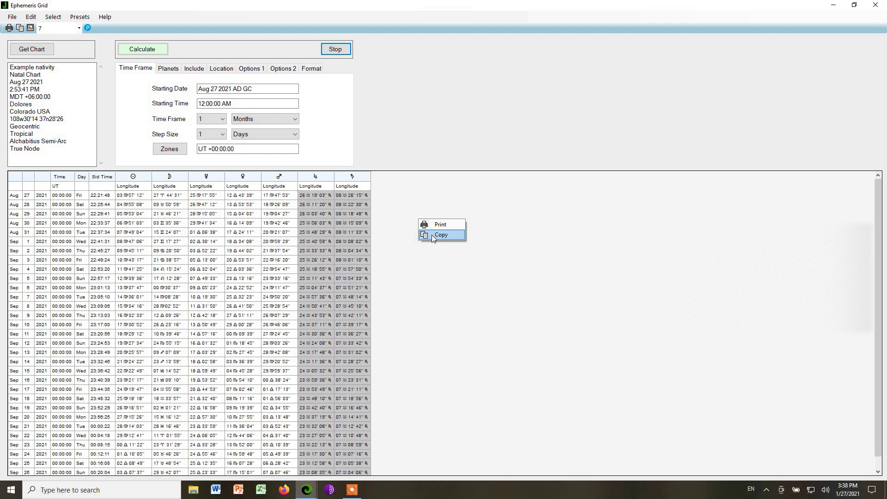
left_click(432, 234)
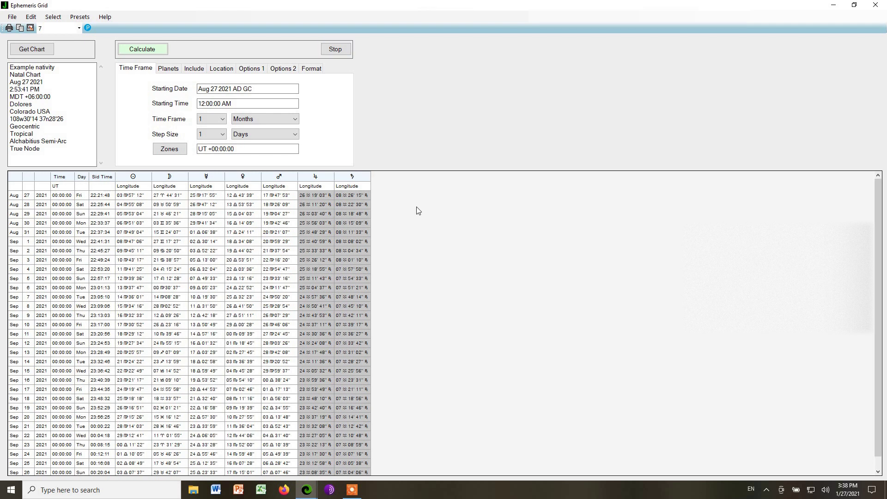
left_click(876, 6)
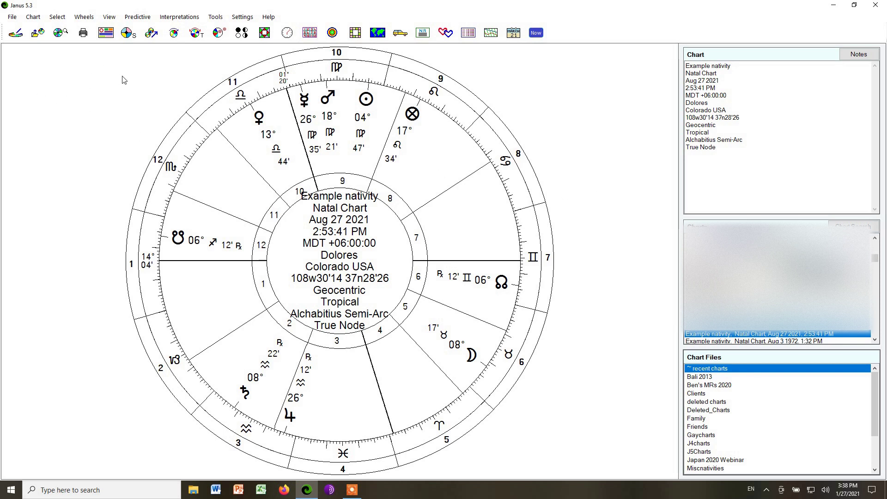
Open the star table for the natal chart and enlarge its window to fit all columns through Nature.
left_click(109, 18)
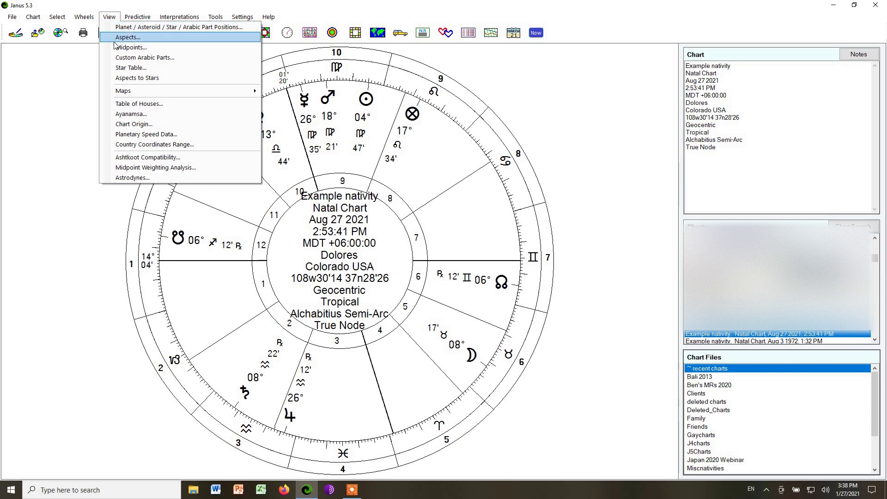
left_click(118, 69)
left_click_drag(150, 39, 292, 48)
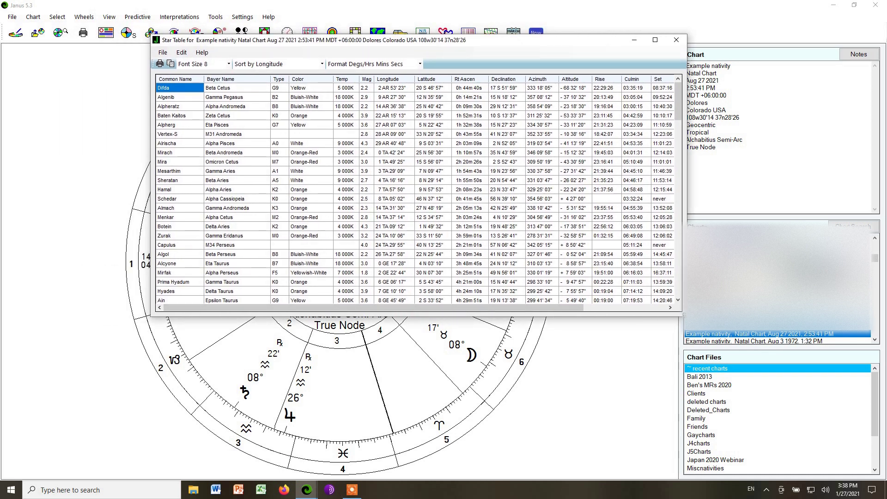
left_click_drag(683, 316, 690, 379)
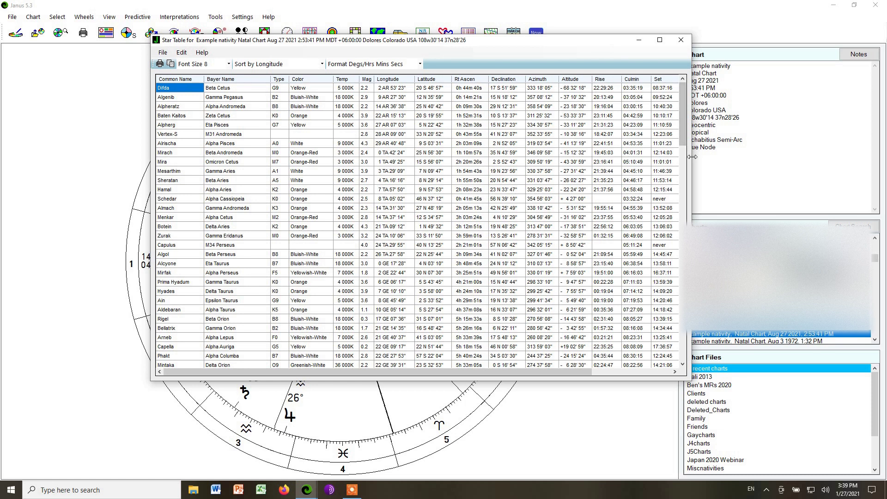
left_click_drag(692, 159, 799, 171)
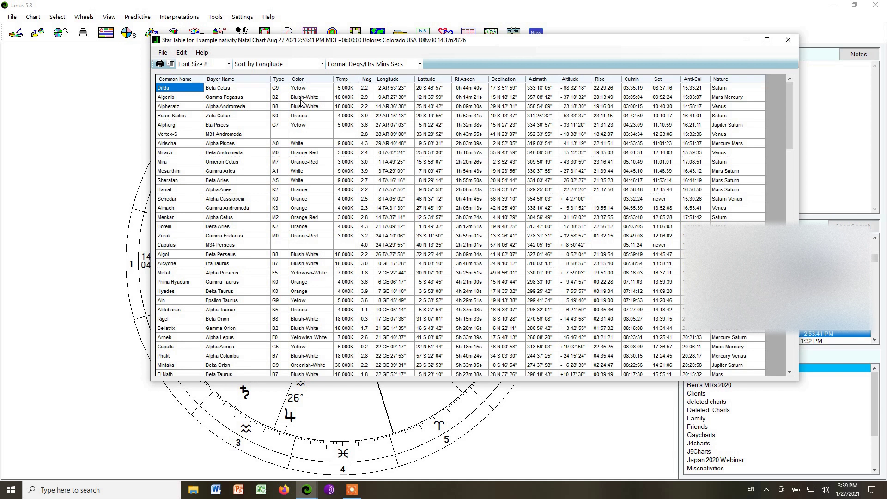
Set the star table's font size to 10 and sort the stars by Common Name.
left_click(228, 64)
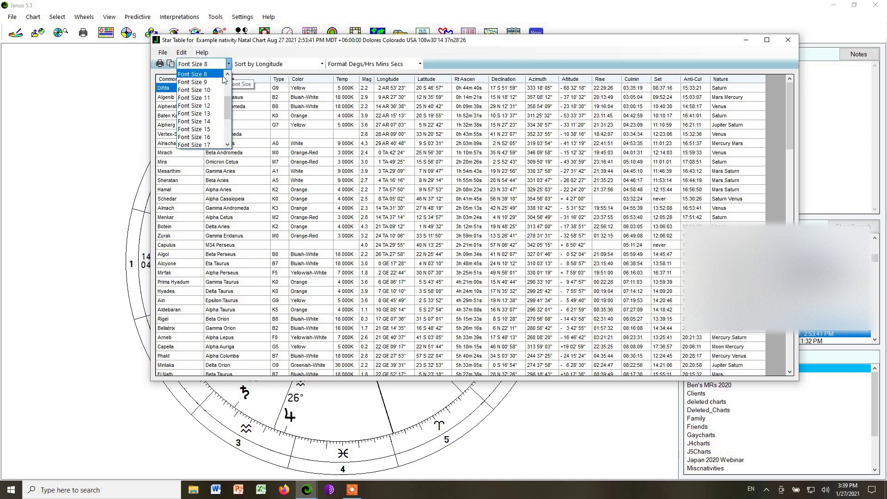
left_click(217, 90)
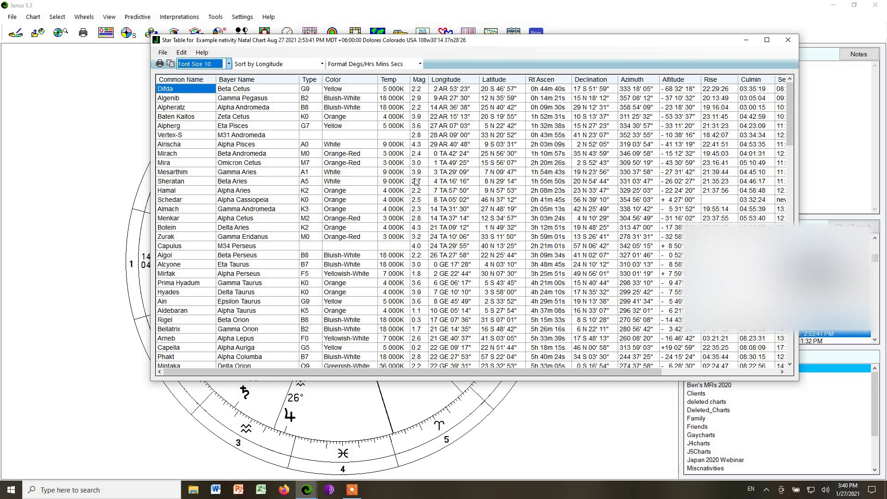
left_click(321, 64)
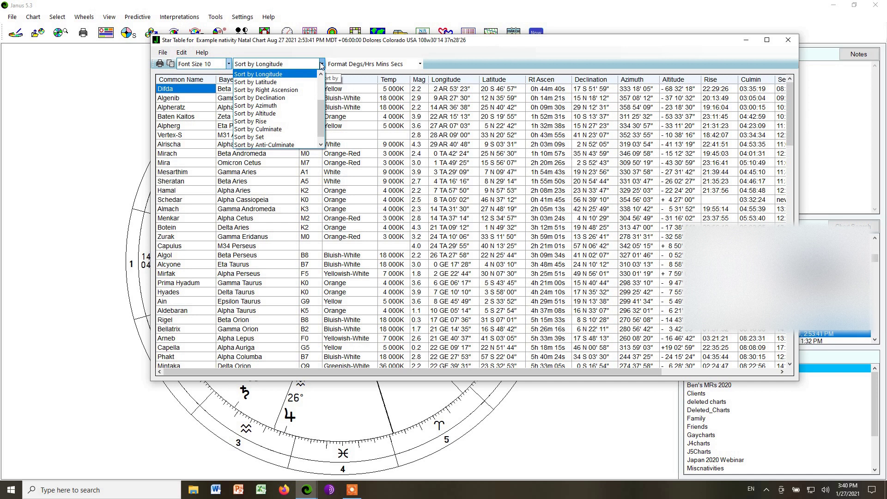
left_click_drag(321, 102, 321, 80)
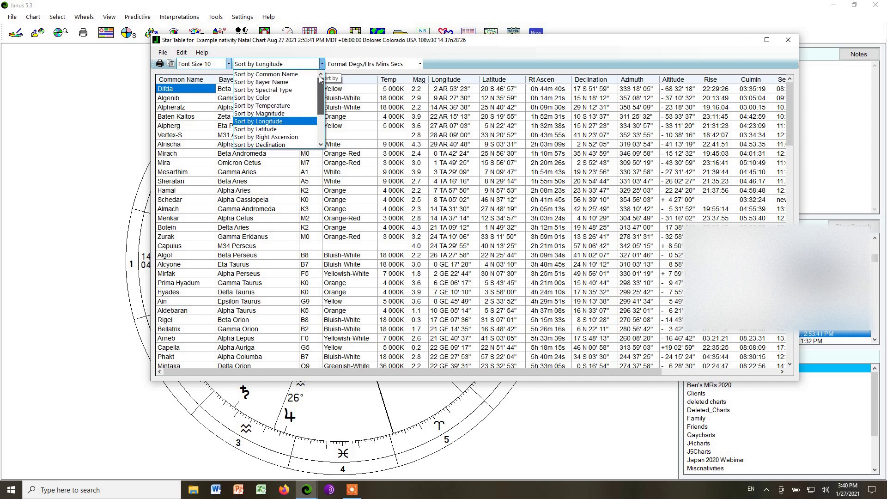
left_click(278, 74)
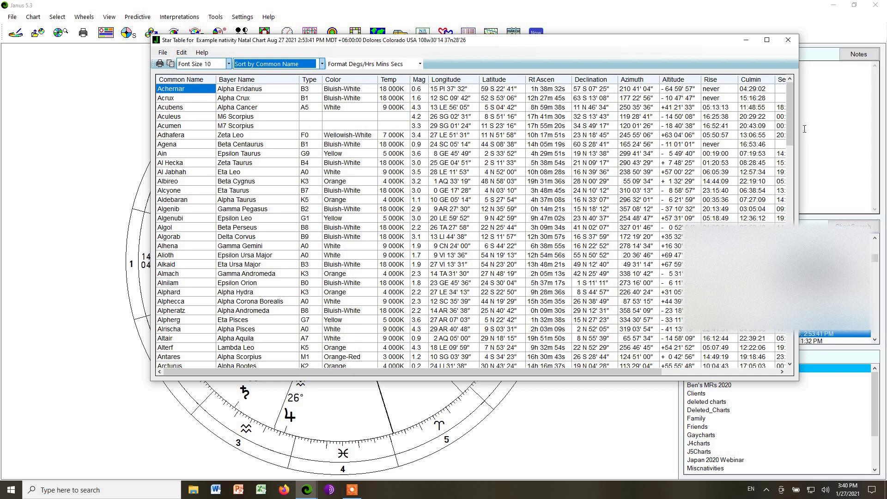
Look through the sorted star table to its last star and back, check the format choice, and close the table.
left_click_drag(791, 114, 791, 344)
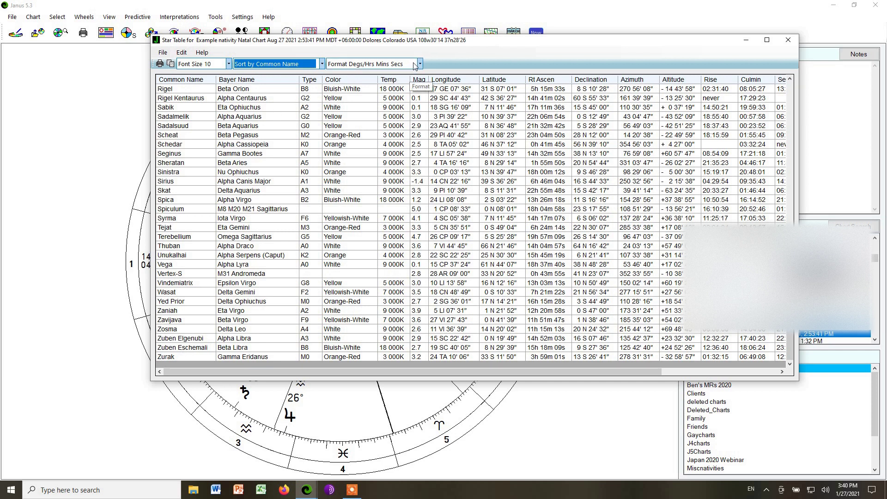
left_click(419, 65)
left_click(452, 64)
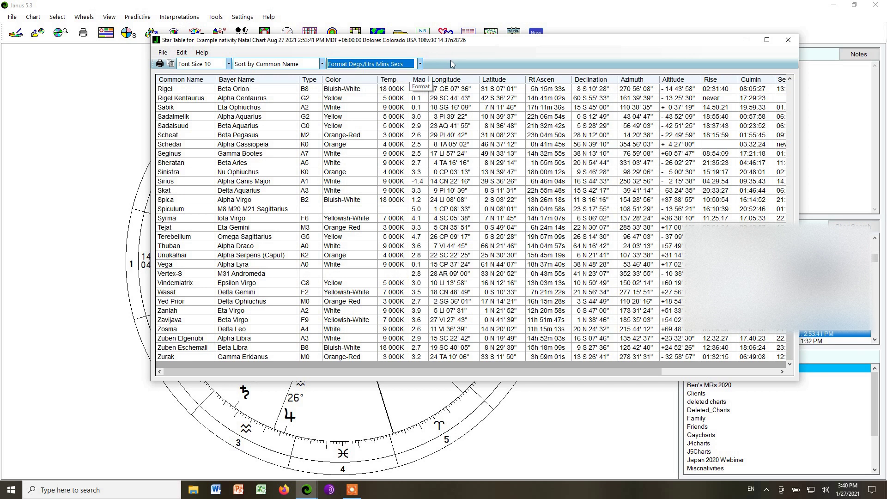
scroll(460, 178, "up", 15)
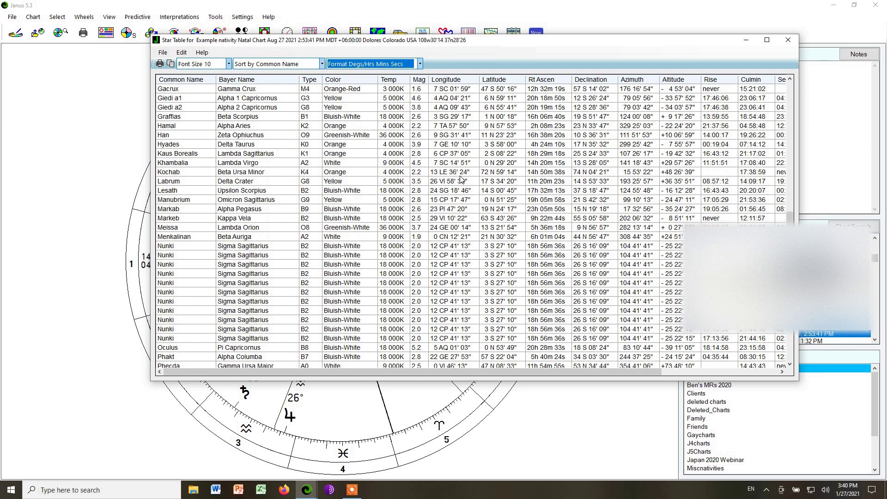
scroll(461, 179, "up", 20)
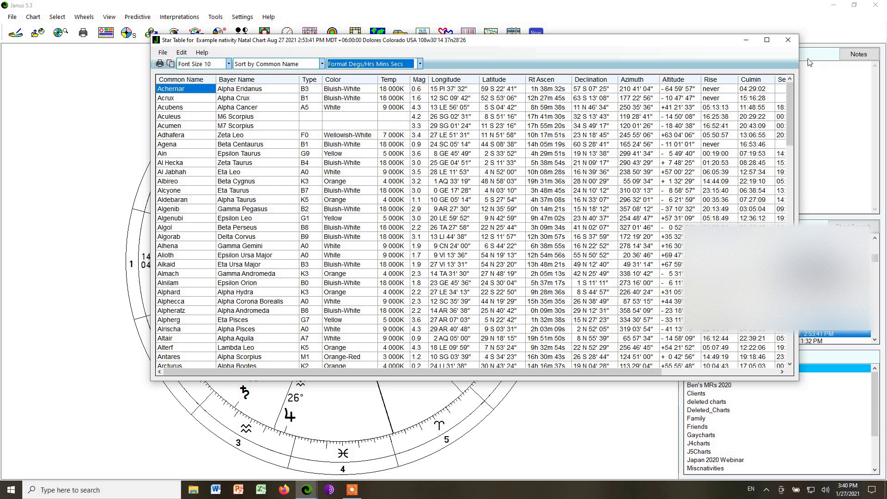
left_click(789, 40)
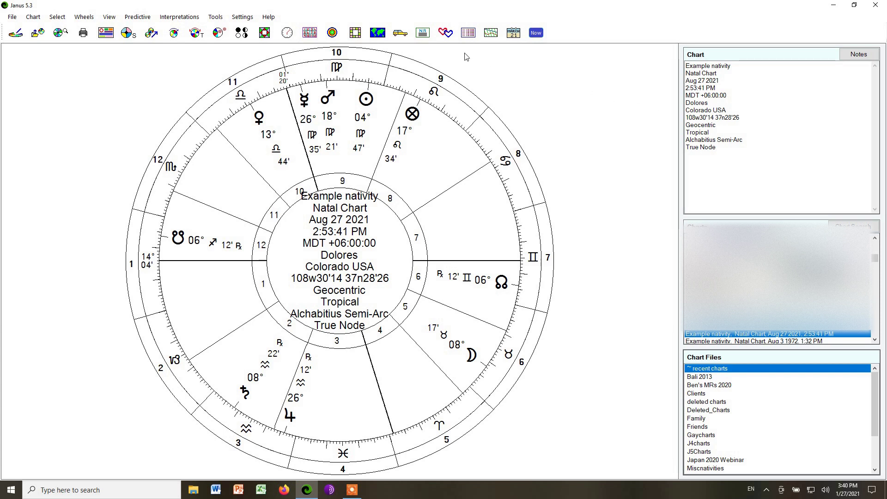
Open the Traditional Chart module for the example nativity in a maximized window.
left_click(266, 37)
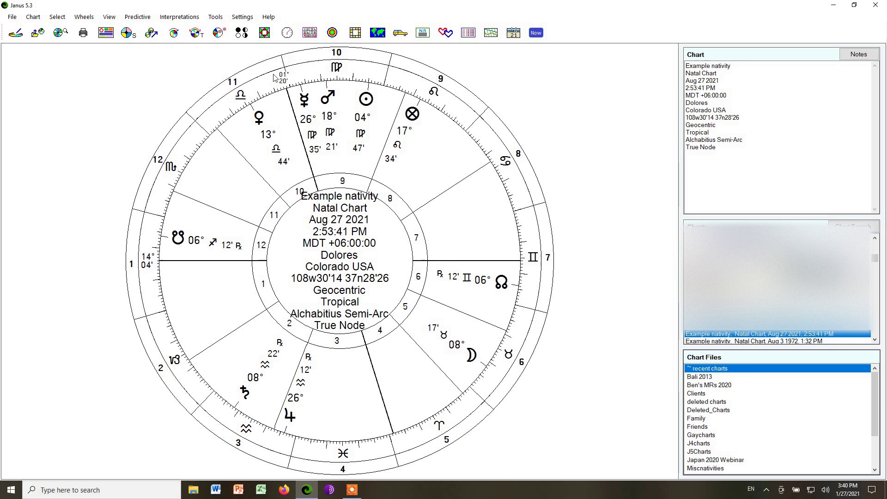
left_click(265, 33)
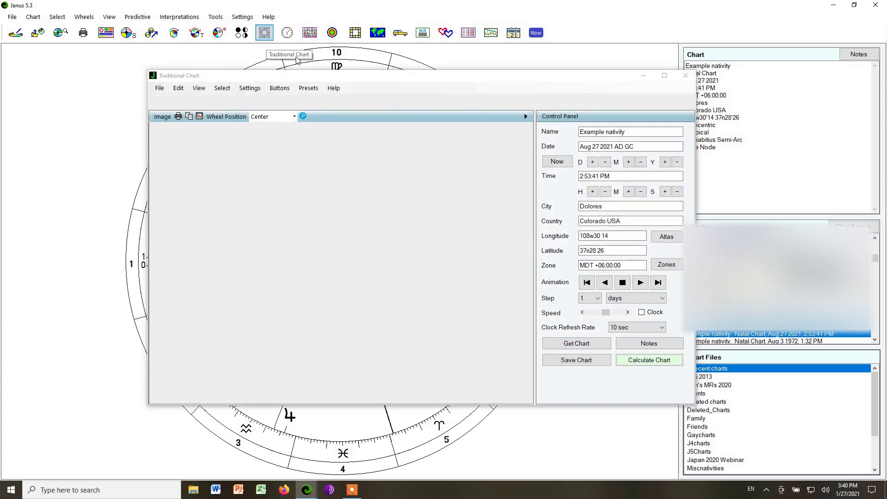
left_click(665, 76)
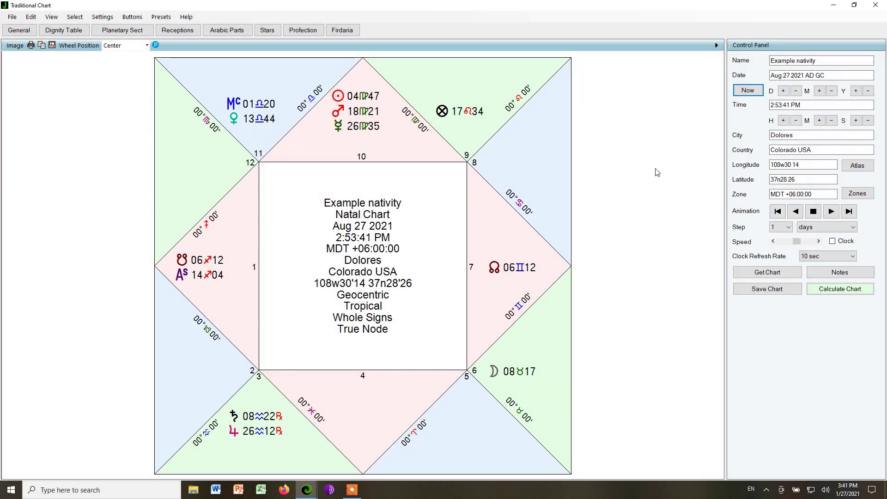
Turn off foreground Color and Shading for the traditional chart's screen wheel, apply the change, and briefly recheck the wheel type settings.
right_click(645, 194)
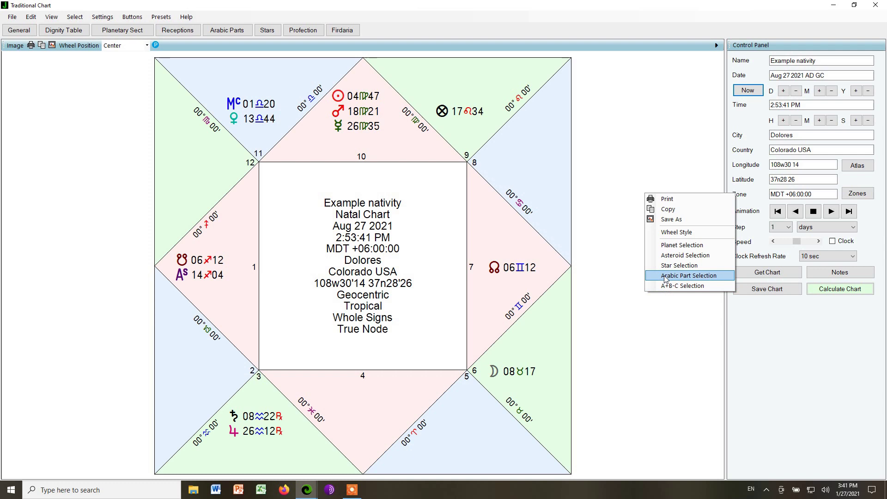
left_click(667, 233)
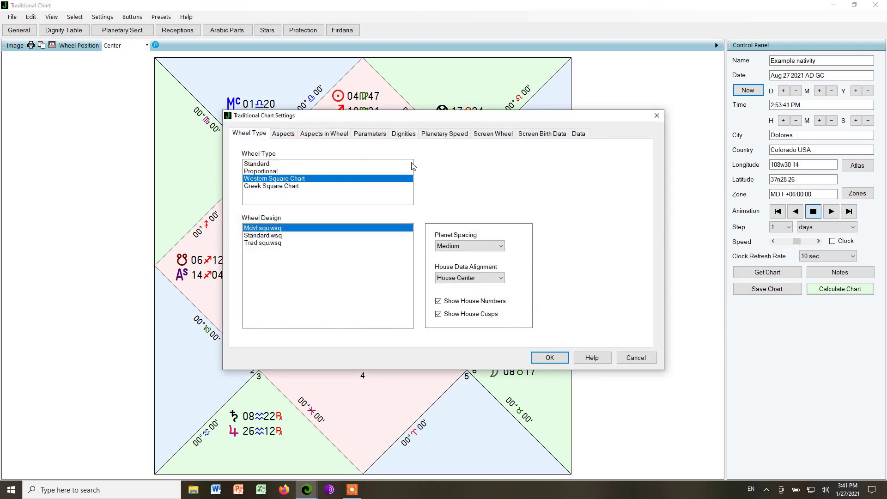
left_click(281, 134)
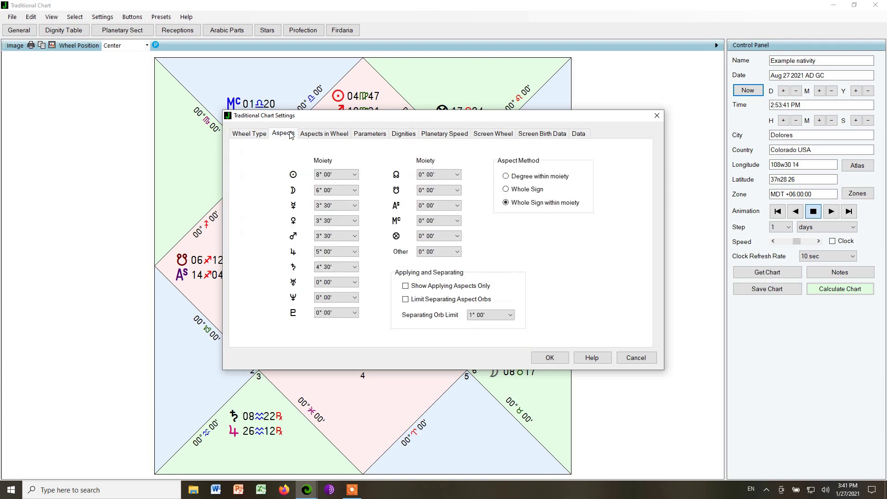
left_click(331, 135)
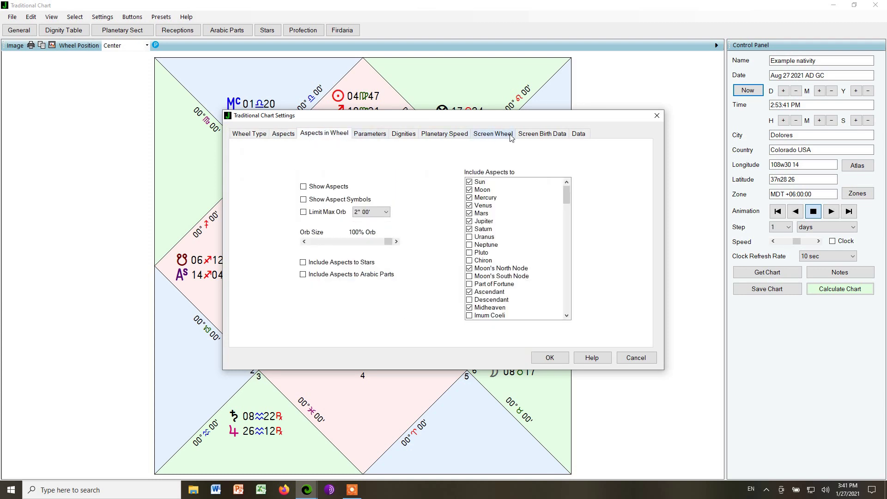
left_click(488, 136)
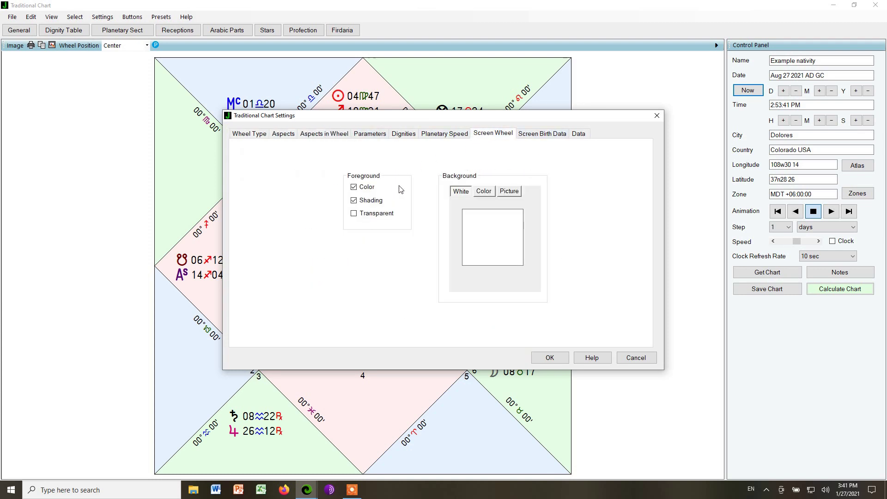
left_click(354, 188)
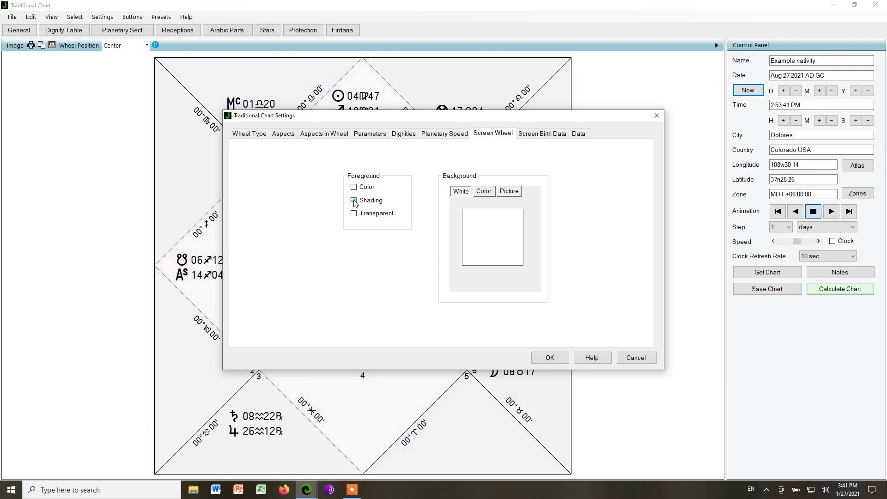
left_click(354, 201)
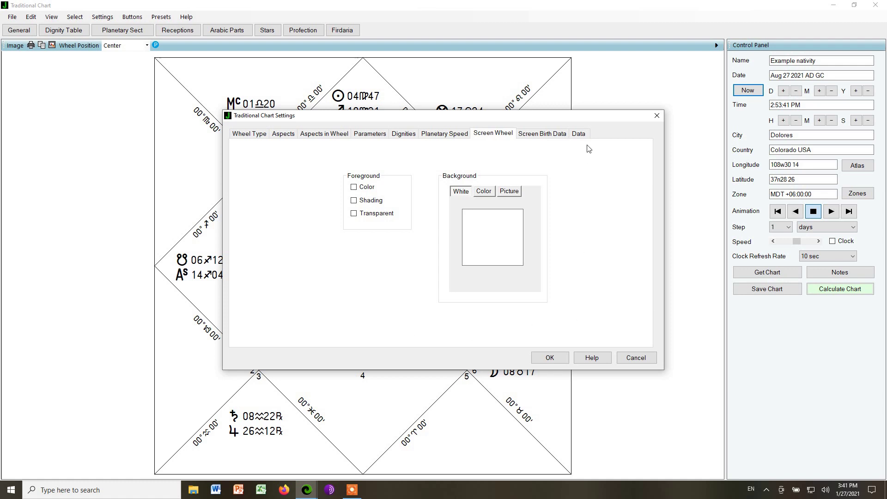
left_click_drag(582, 119, 735, 98)
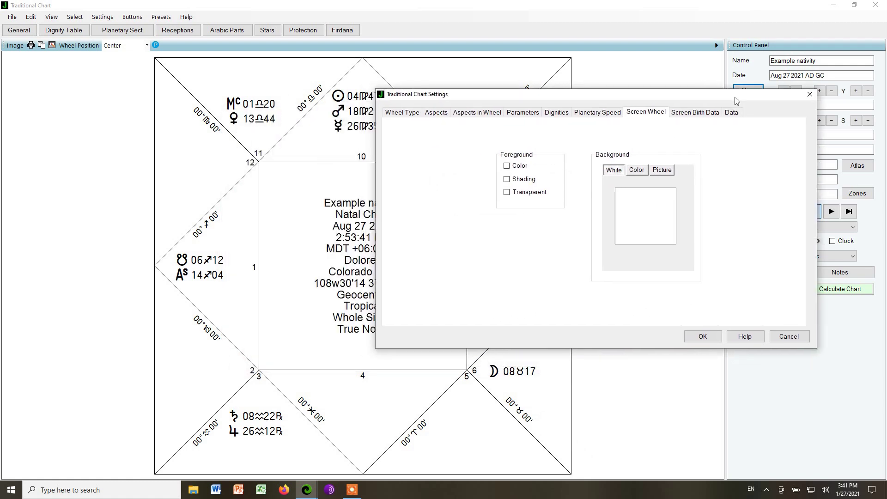
left_click(701, 337)
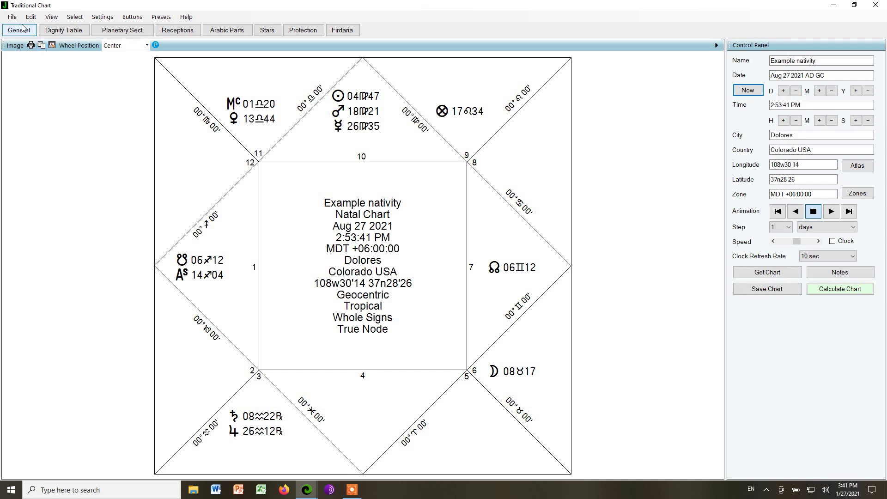
left_click(102, 17)
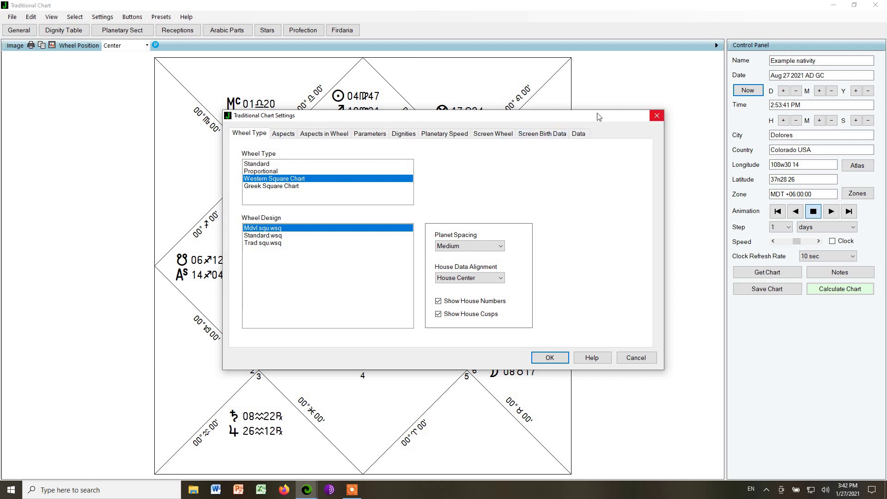
left_click(656, 115)
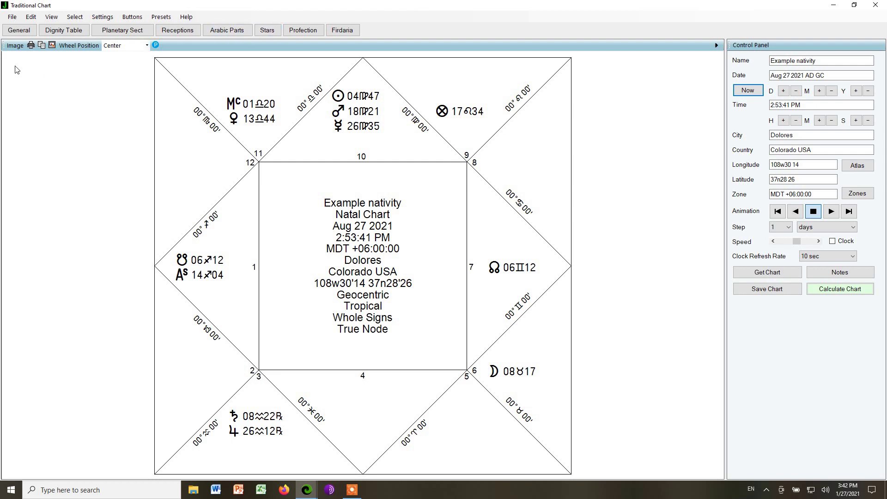
Open the traditional chart's general results and examine the diurnal status, planetary day and hour, and SAN lines.
left_click(19, 31)
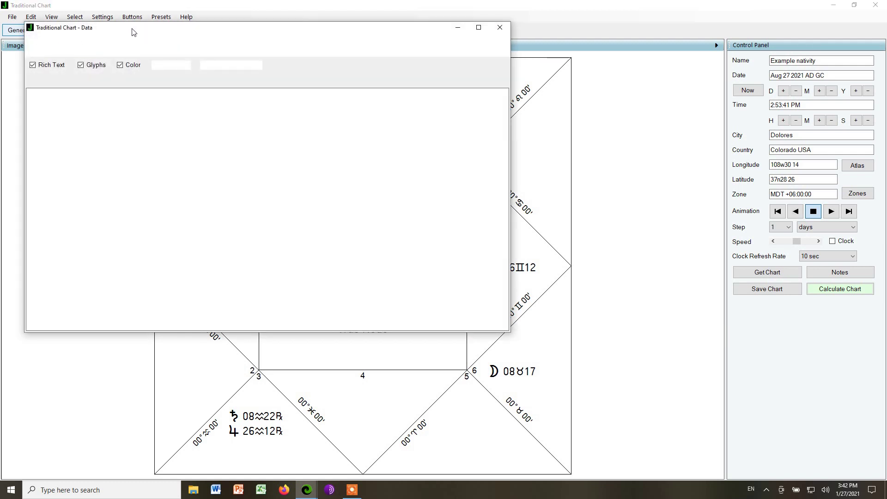
left_click_drag(136, 35, 407, 62)
left_click(315, 145)
left_click(383, 145, "shift")
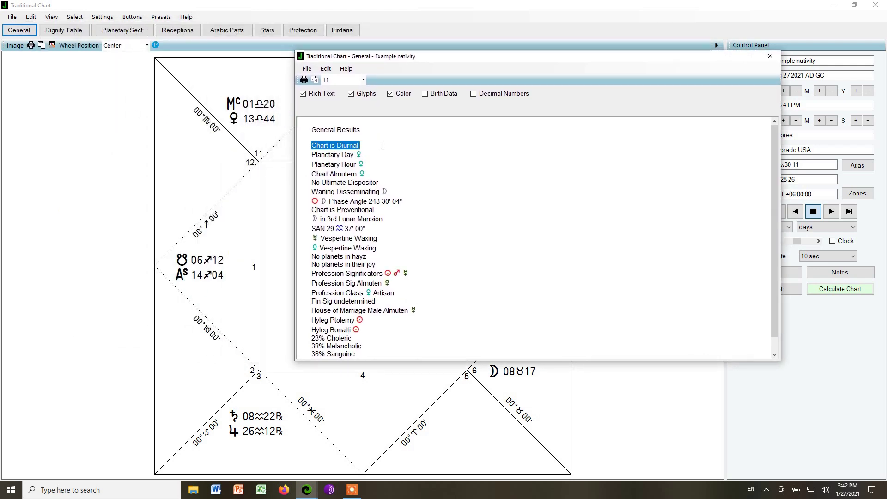
left_click_drag(383, 146, 390, 165)
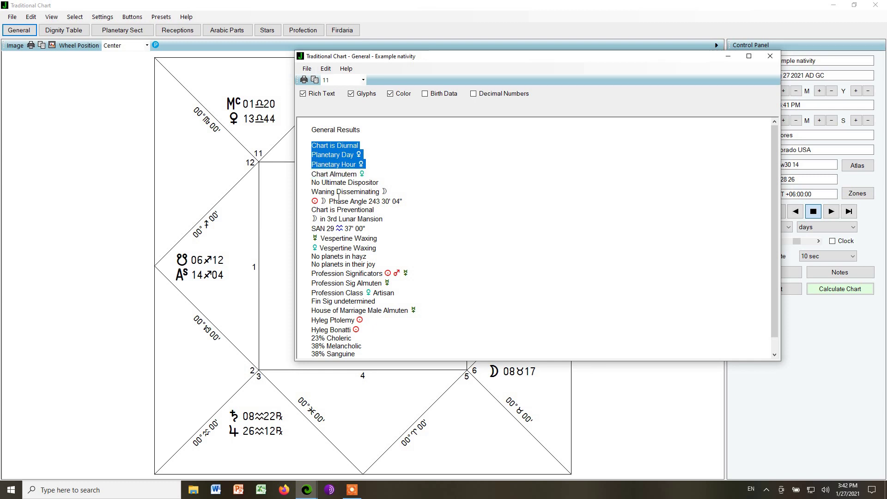
left_click(311, 240)
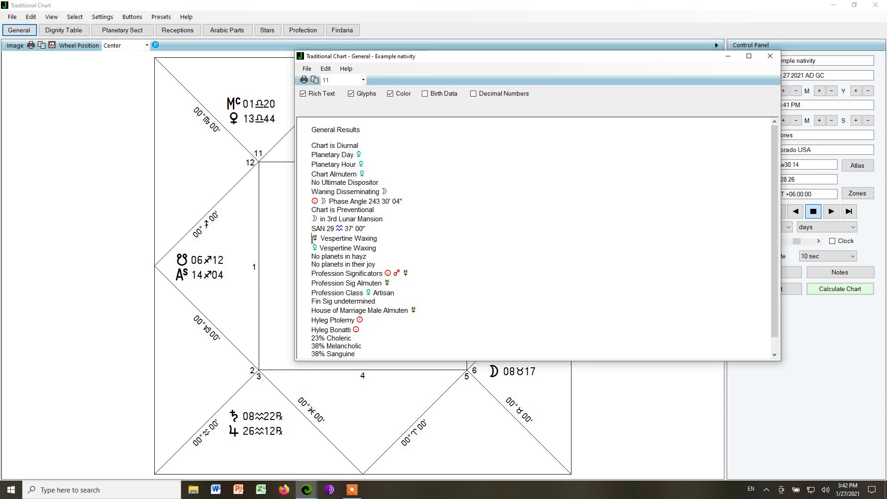
left_click_drag(311, 241, 329, 241)
left_click(313, 233)
triple_click(312, 228)
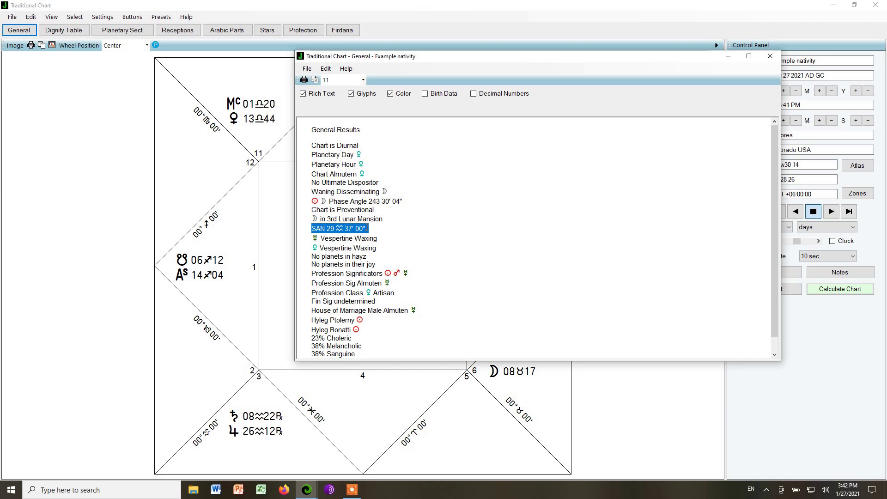
Compare the SAN position with the chart wheel, read the general results down to the temperament percentages, and close the results window.
left_click_drag(413, 58, 727, 68)
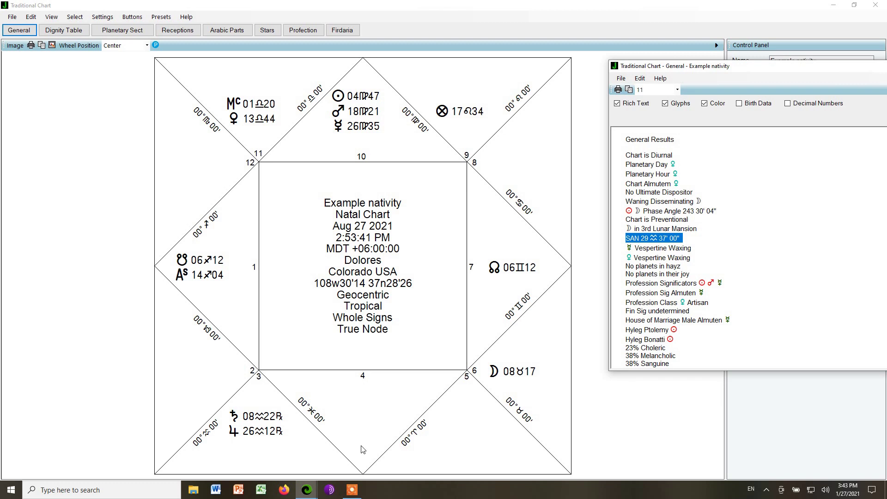
left_click(633, 238)
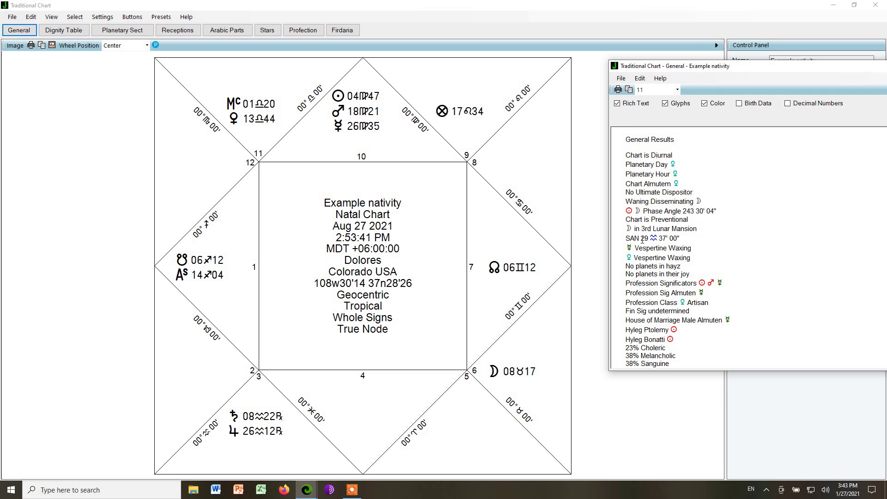
left_click_drag(642, 238, 681, 239)
left_click(705, 245)
left_click_drag(733, 72, 578, 59)
left_click(604, 211)
scroll(605, 211, "down", 1)
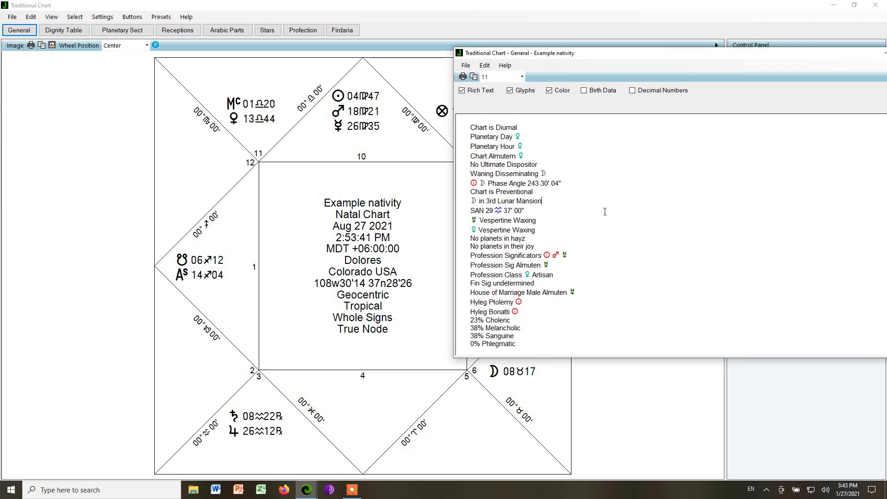
scroll(597, 218, "up", 1)
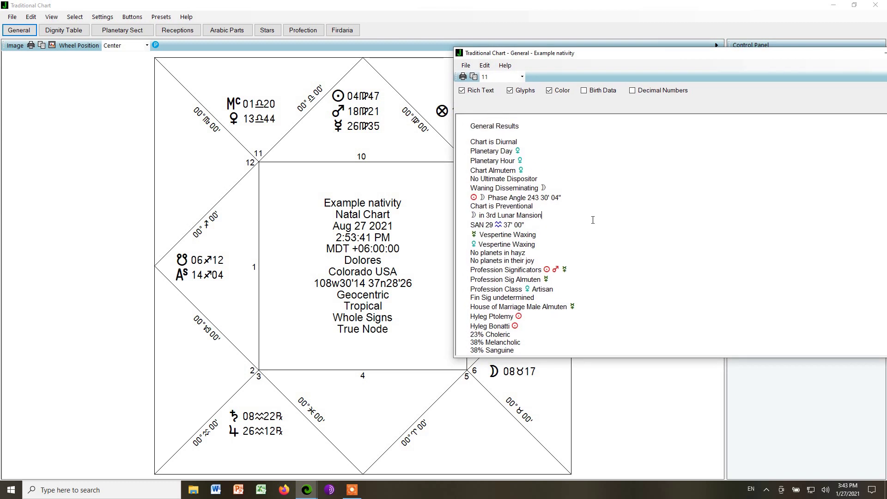
left_click_drag(688, 60, 518, 61)
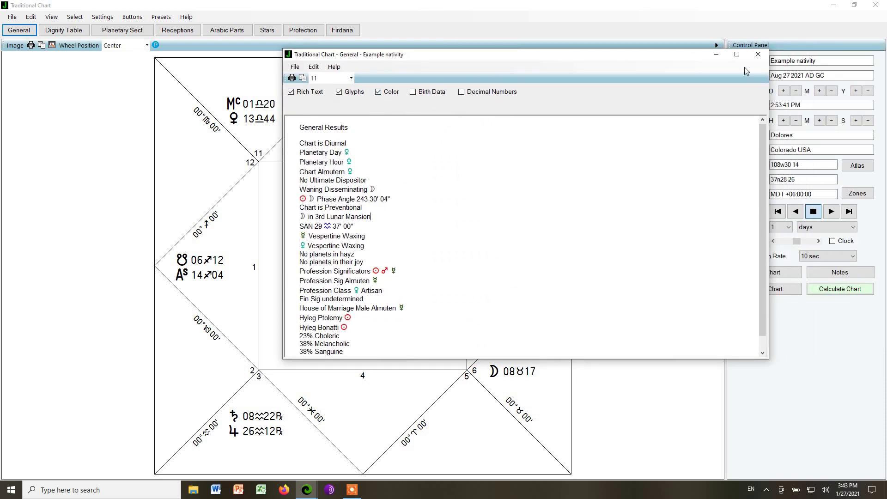
left_click(758, 55)
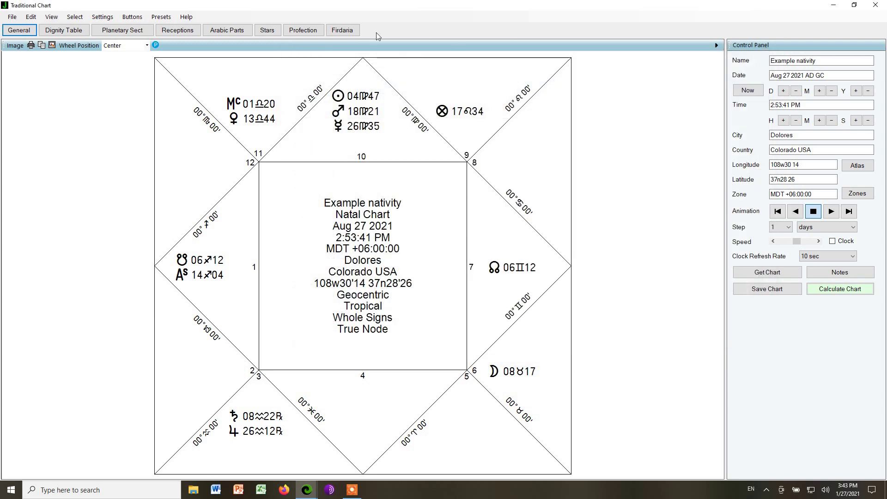
Open the dignity table and examine the Sun's longitude, ruler, exaltation and day triplicity entries, and close the table.
left_click(64, 30)
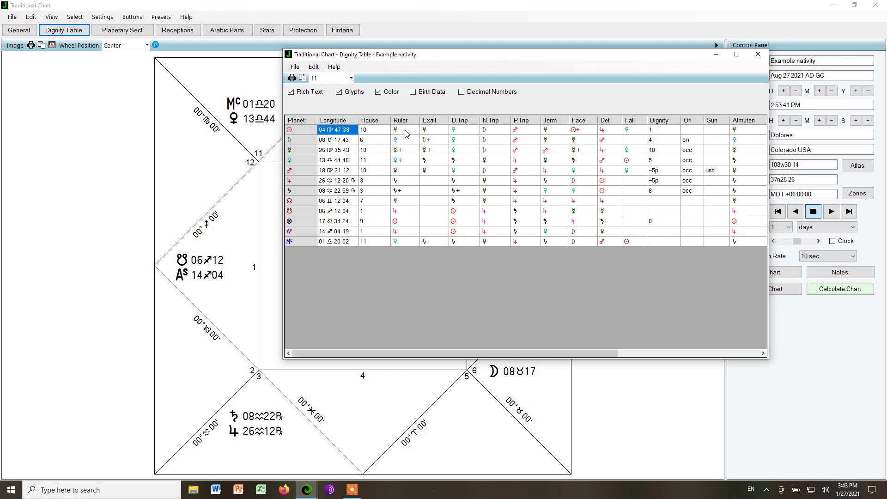
left_click(305, 133)
left_click(327, 134)
left_click(407, 134)
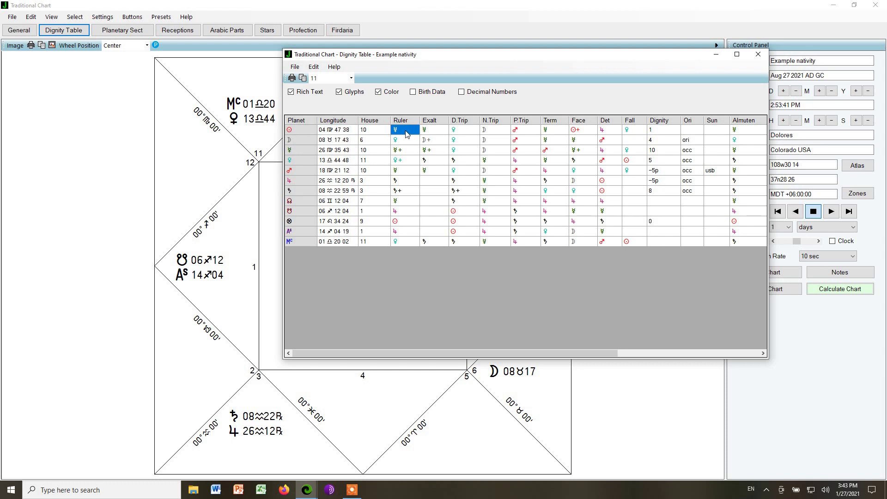
left_click(432, 134)
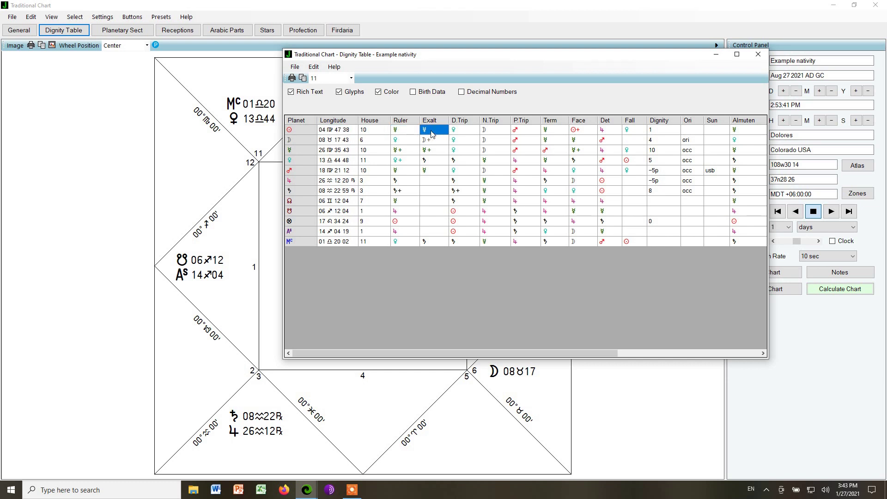
left_click(463, 135)
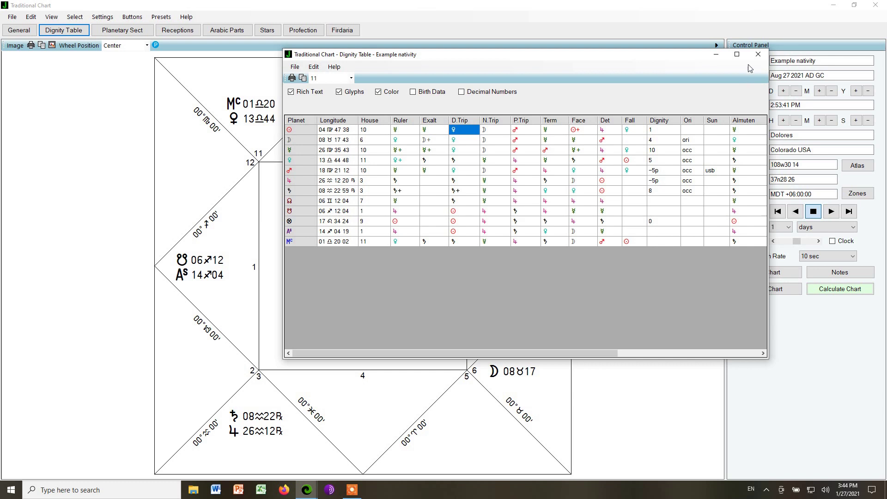
left_click(759, 55)
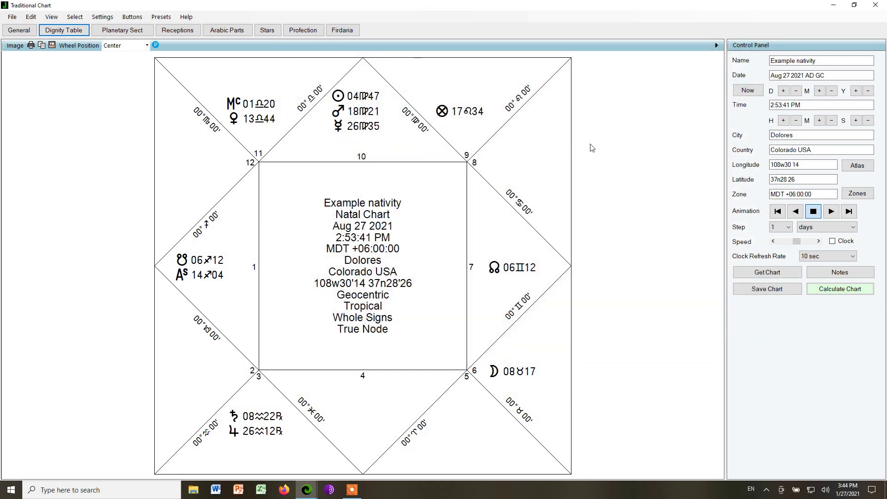
Open the traditional chart settings' parameters and review the Triplicity Rulers options, keeping Dorothean selected.
right_click(606, 132)
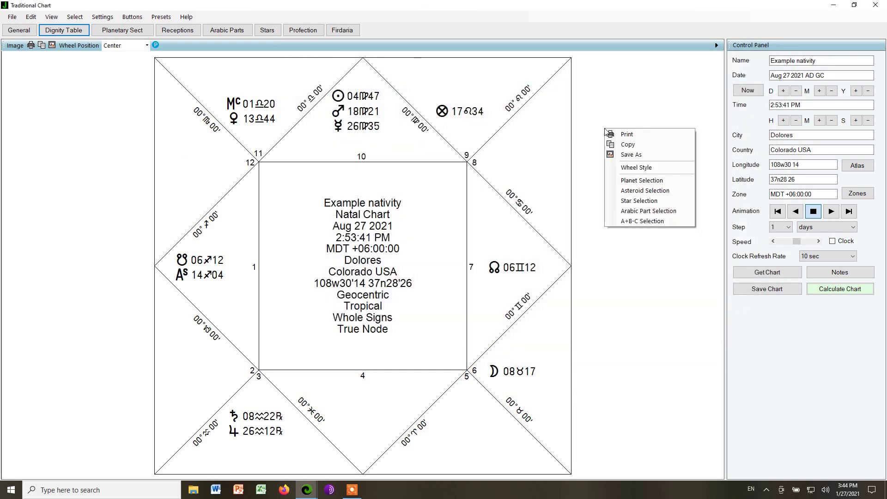
left_click(594, 104)
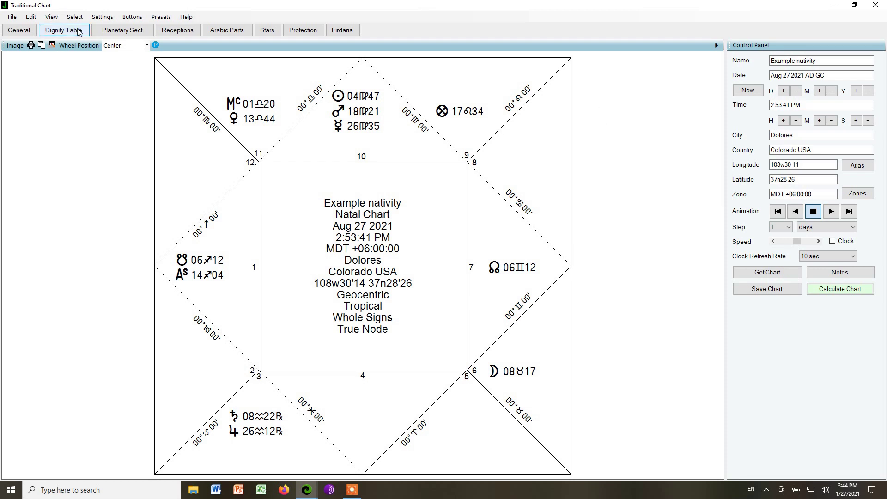
left_click(101, 17)
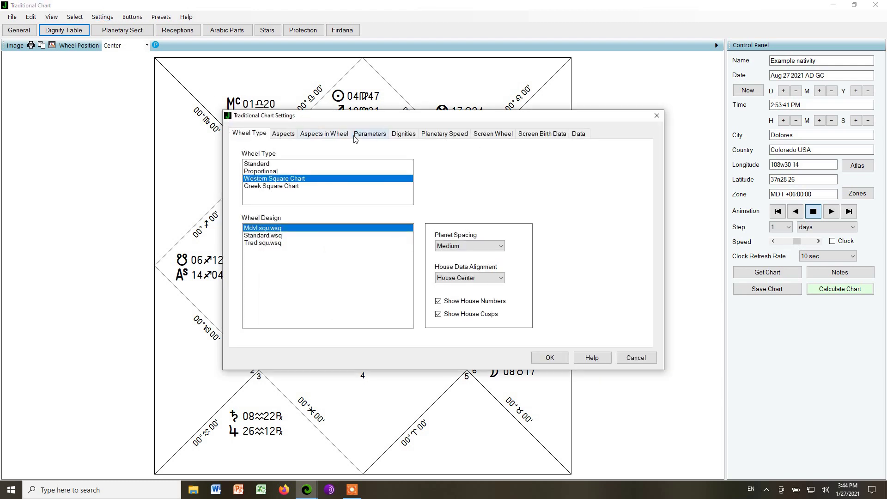
left_click(372, 135)
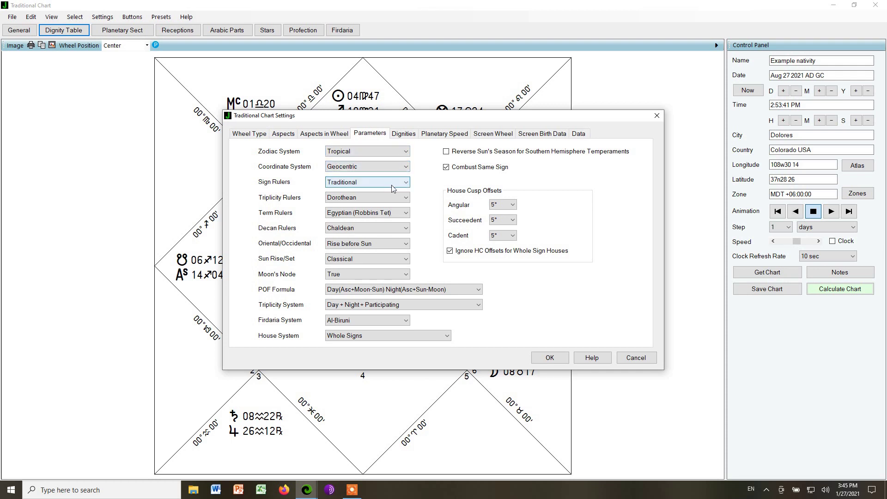
left_click(406, 199)
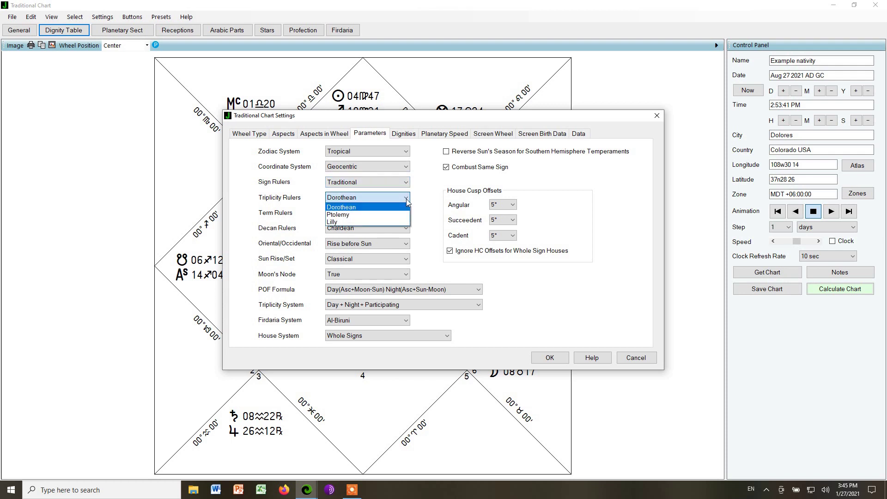
left_click(402, 206)
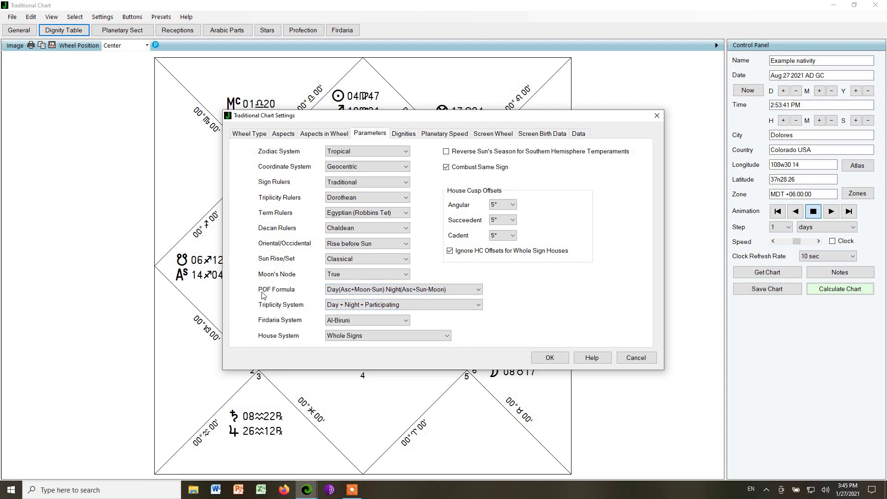
Review the POF Formula and Firdaria System options, keeping the day/night formula and Al-Biruni, and accept the settings.
left_click(479, 290)
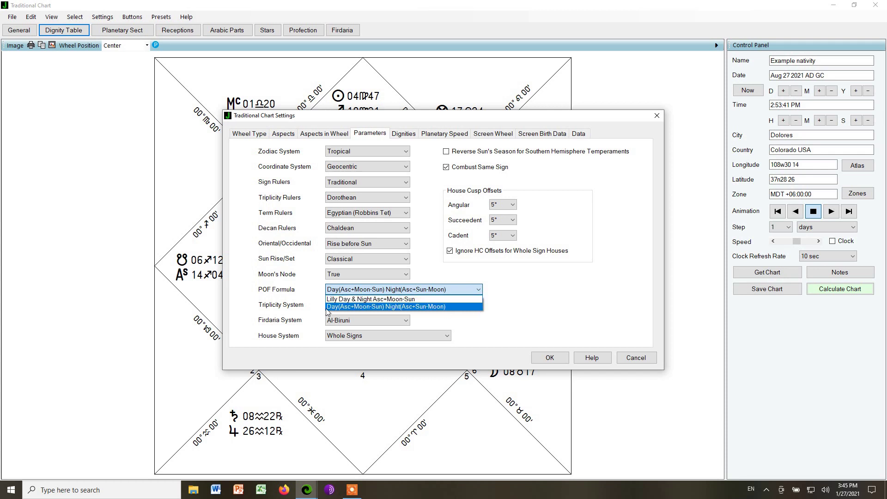
left_click(382, 306)
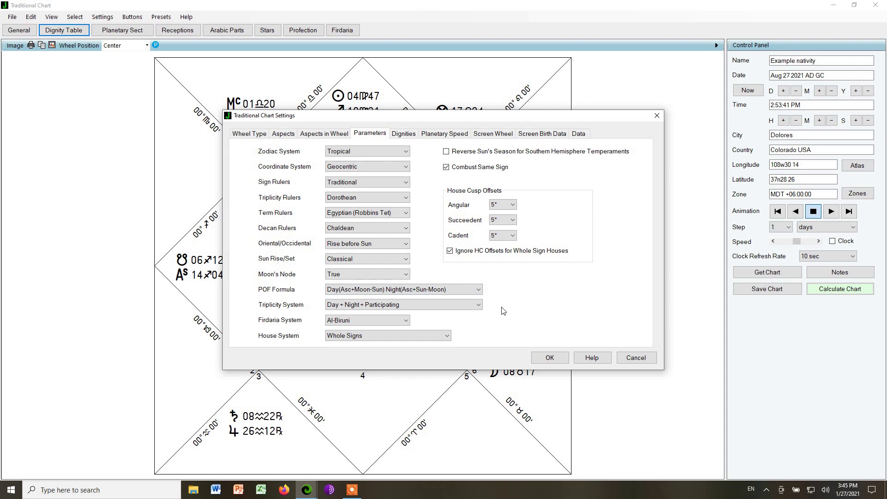
left_click(405, 320)
left_click(458, 321)
left_click(551, 358)
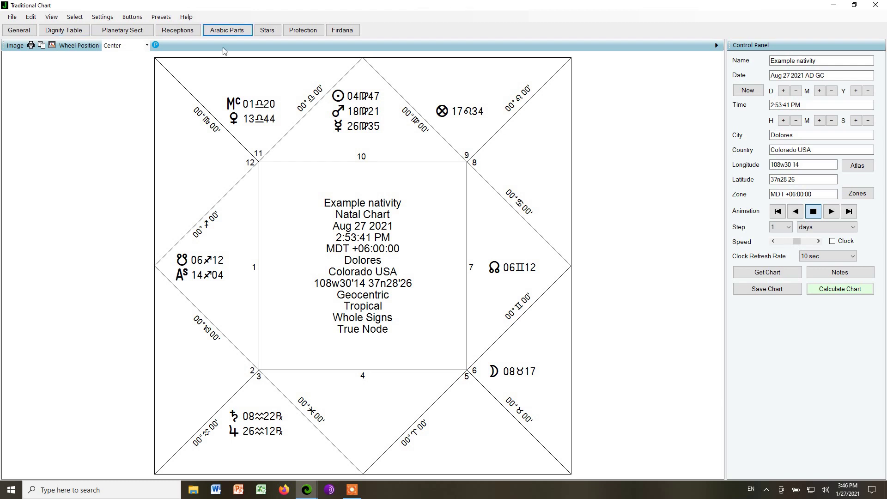
Open the Arabic Parts longitude list sorted by name and browse its first entries.
left_click(231, 31)
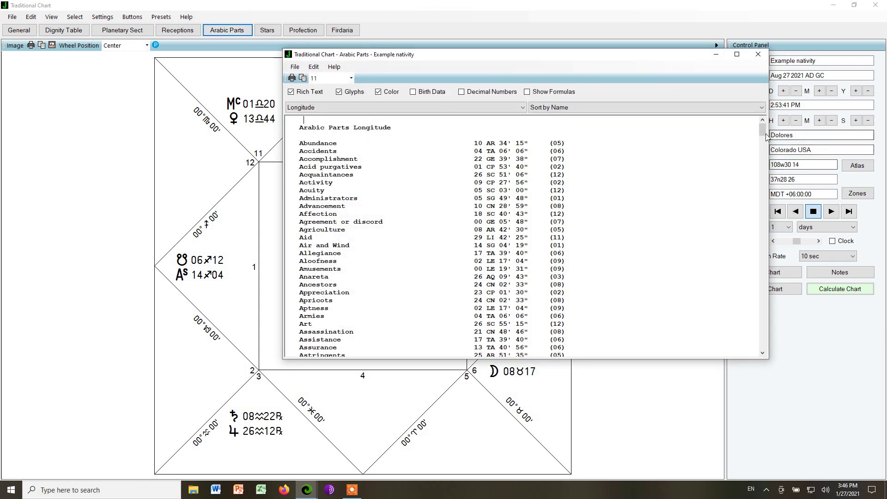
mouse_move(763, 134)
left_mouse_down()
mouse_move(775, 352)
mouse_move(762, 124)
left_mouse_up()
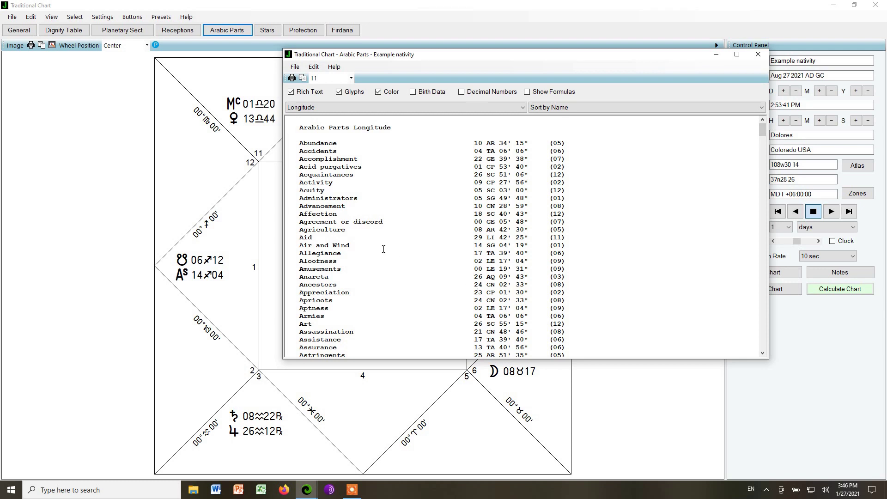
scroll(381, 247, "down", 3)
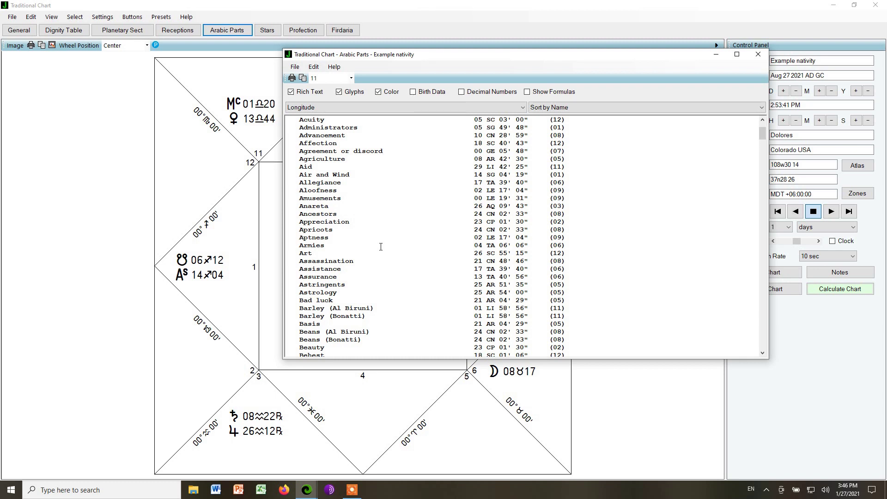
scroll(381, 246, "up", 3)
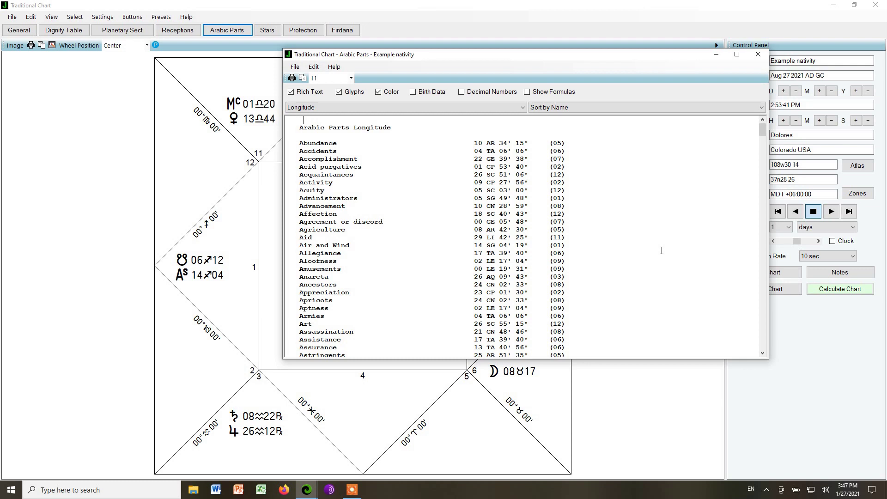
Examine the Brothers (Bonatti) and Brothers (Dorotheus) lots in the Arabic Parts list, and close the list.
scroll(351, 221, "down", 12)
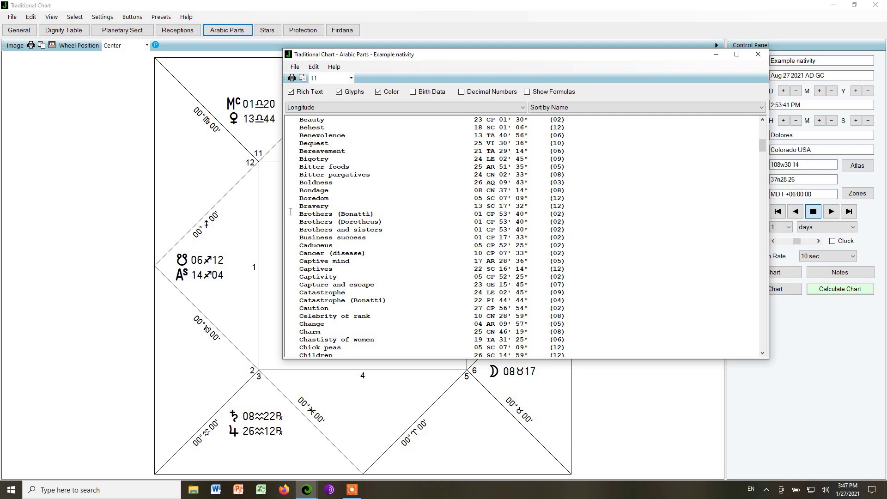
left_click(298, 214)
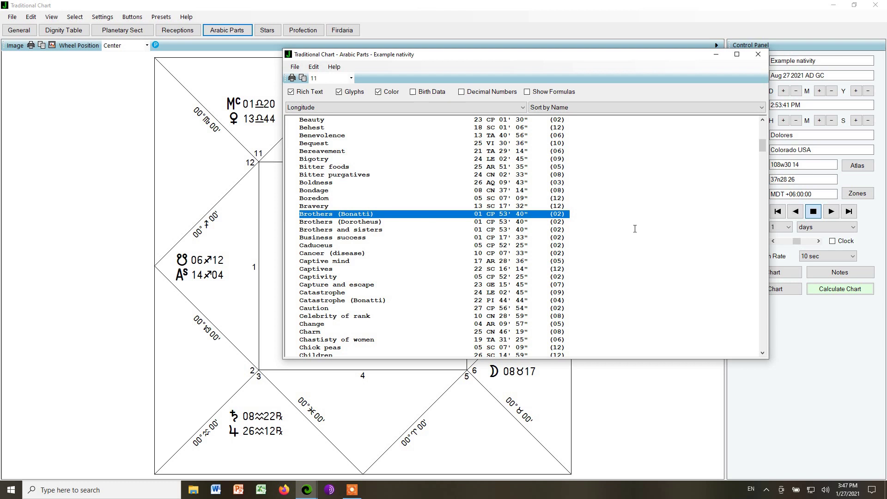
left_click(640, 219)
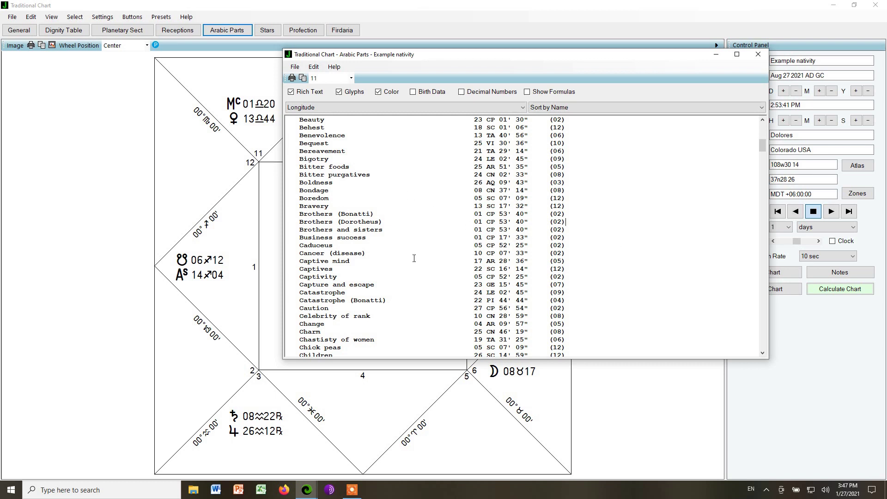
left_click(759, 55)
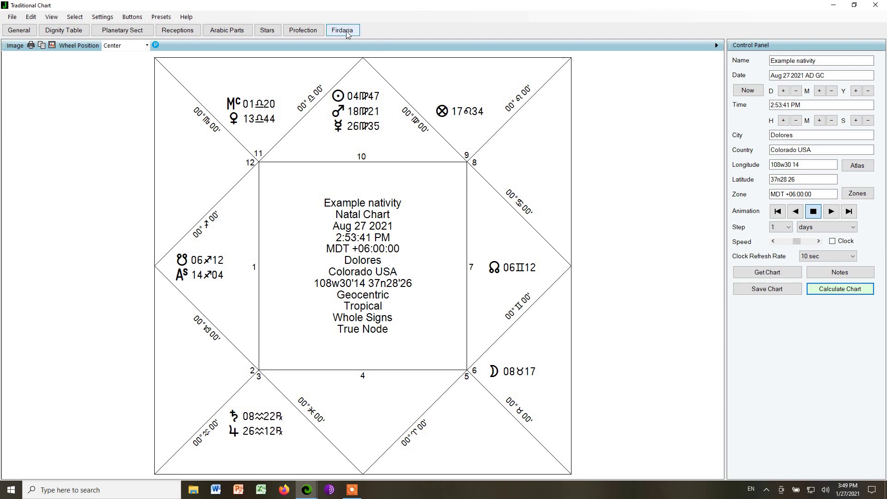
Open the Firdaria results, read the periods through to the final lunar node periods, and close the results window.
left_click(347, 32)
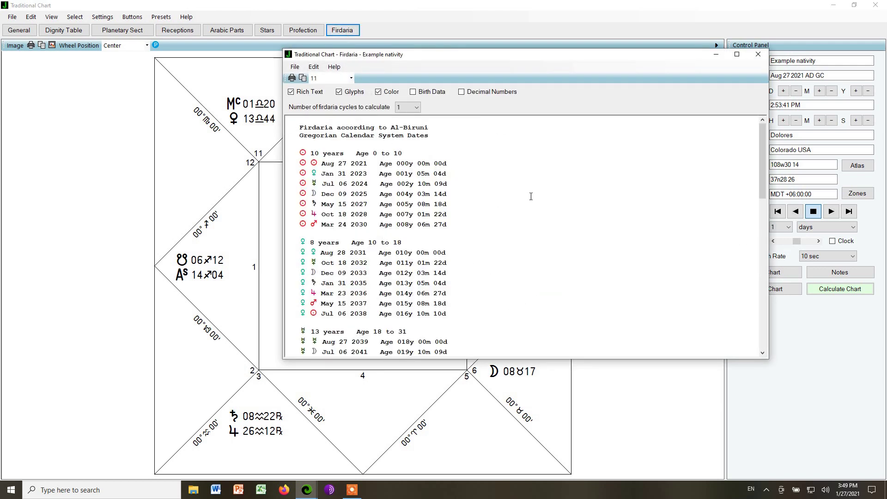
scroll(497, 184, "down", 4)
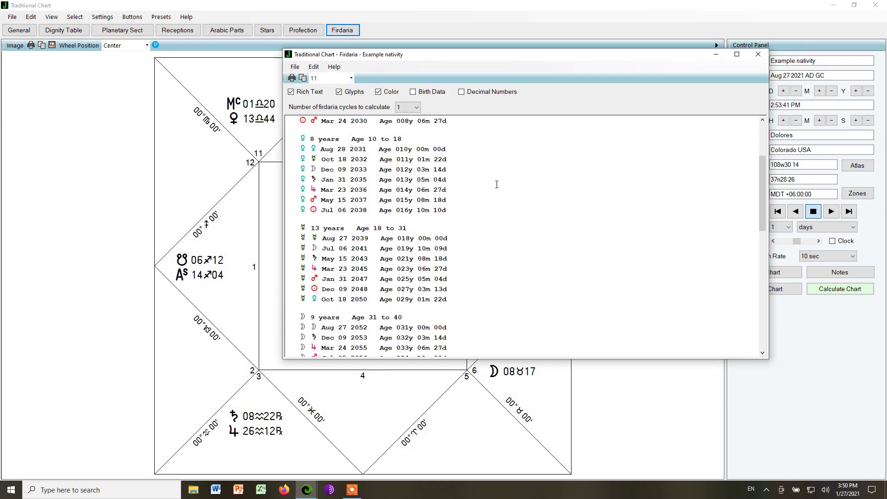
scroll(497, 184, "down", 5)
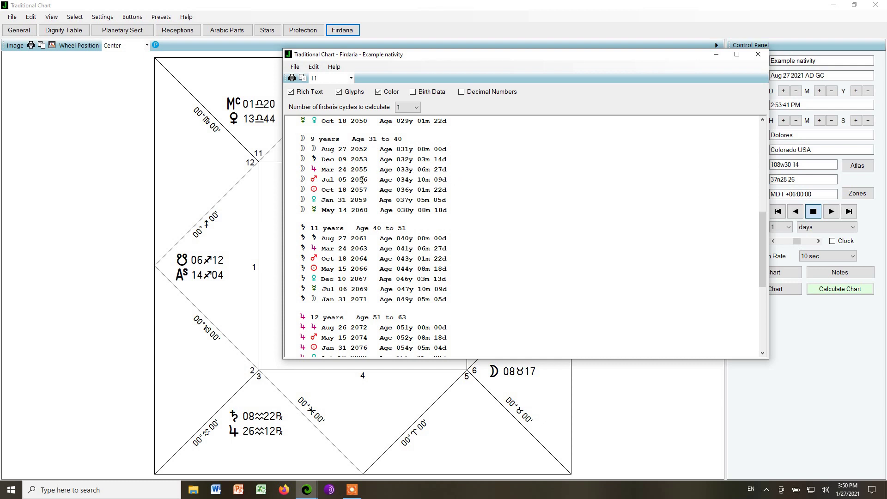
scroll(487, 199, "down", 6)
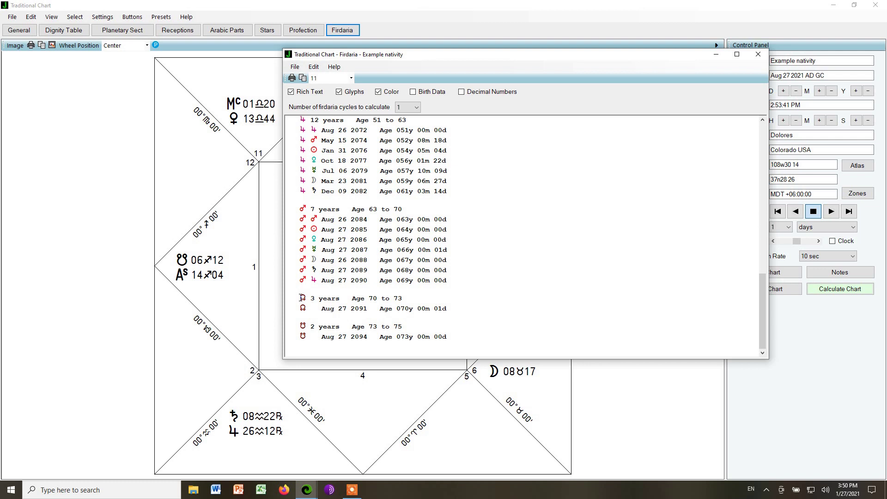
left_click_drag(301, 298, 457, 332)
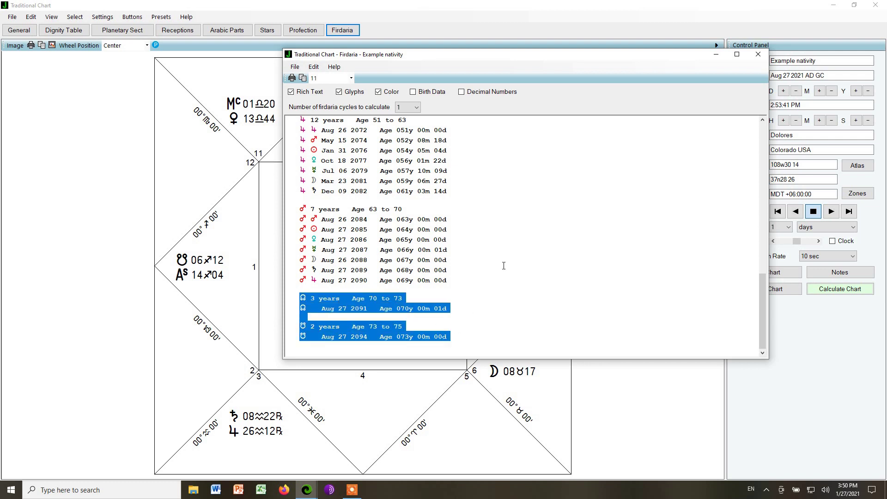
left_click(504, 265)
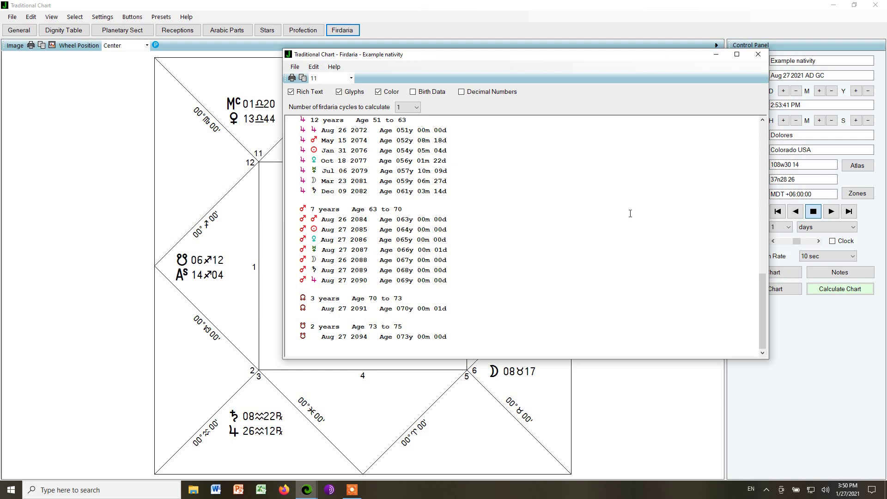
left_click(754, 56)
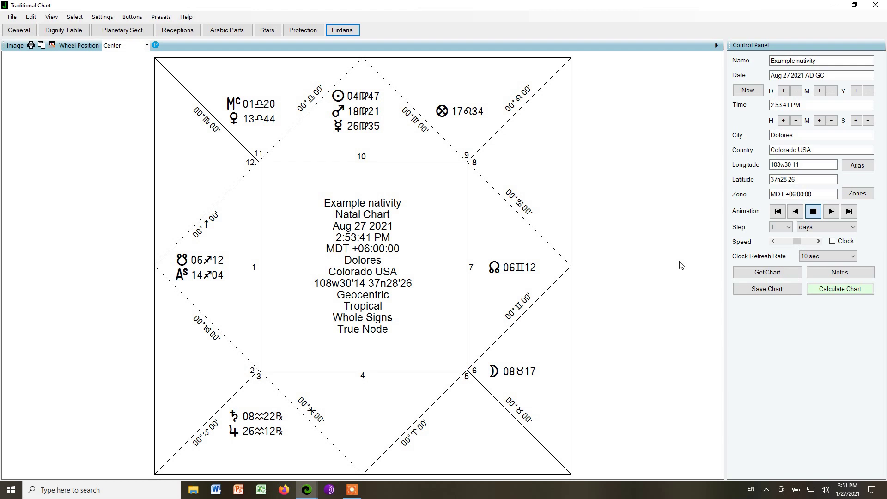
Look at the saved-chart selection dialog without loading a chart, and close the Traditional Chart module.
left_click(767, 273)
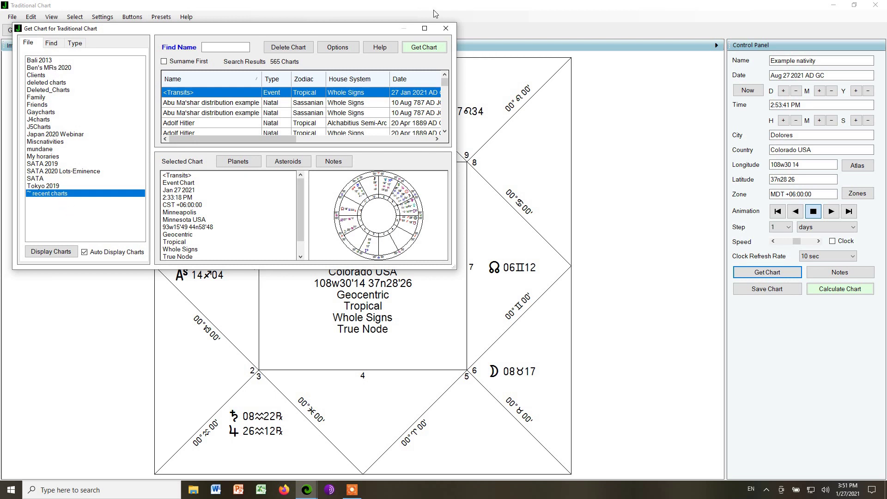
left_click(446, 29)
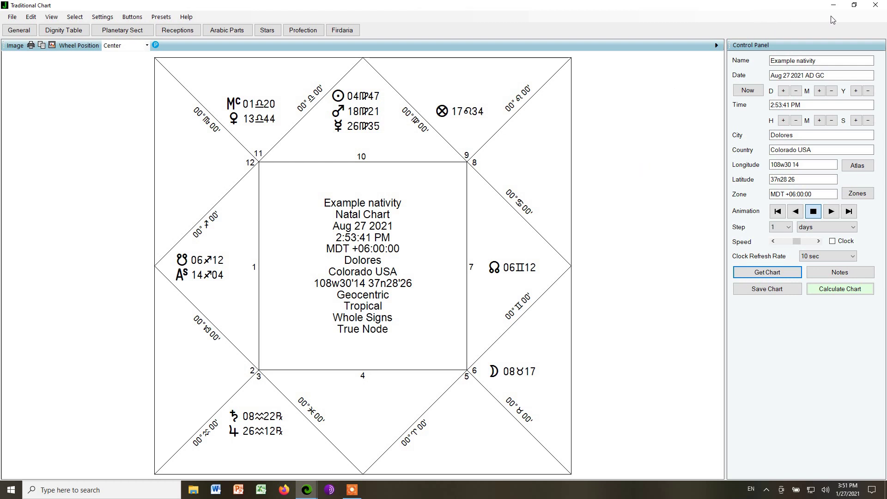
left_click(874, 8)
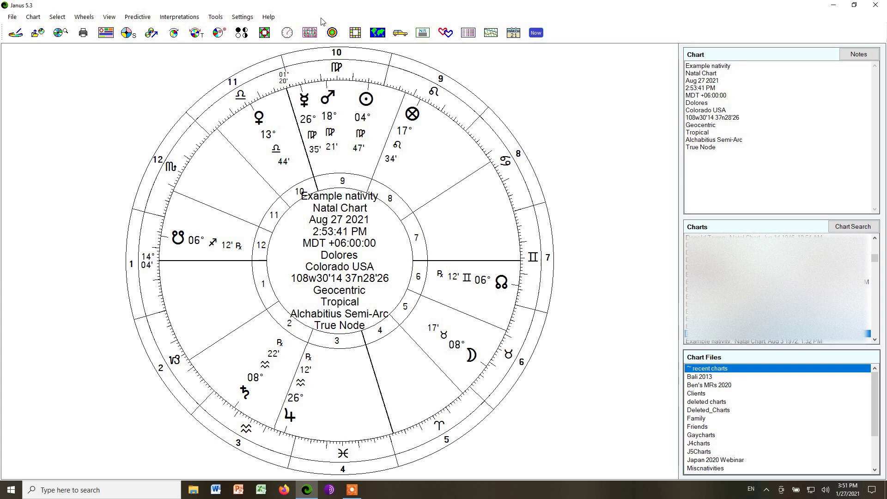
Open the Electional Chart module full-screen, look over its calculation parameters without changing them, and close the module.
left_click(309, 34)
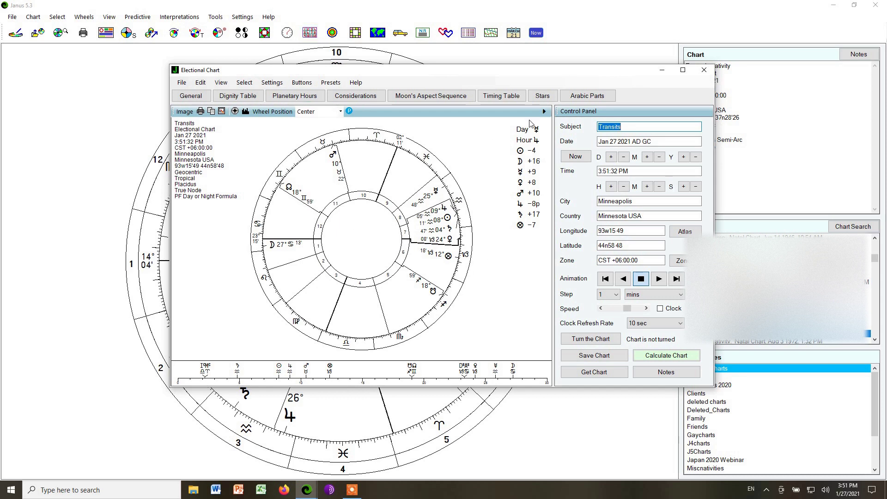
left_click(683, 70)
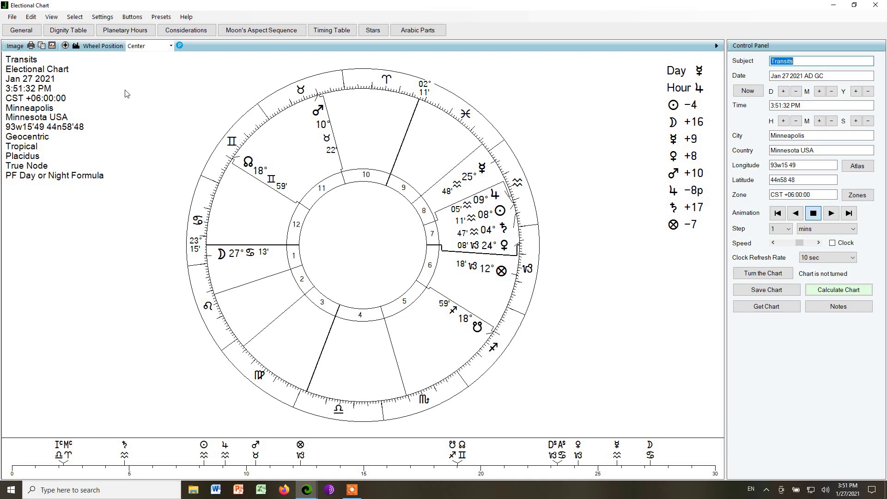
left_click(103, 18)
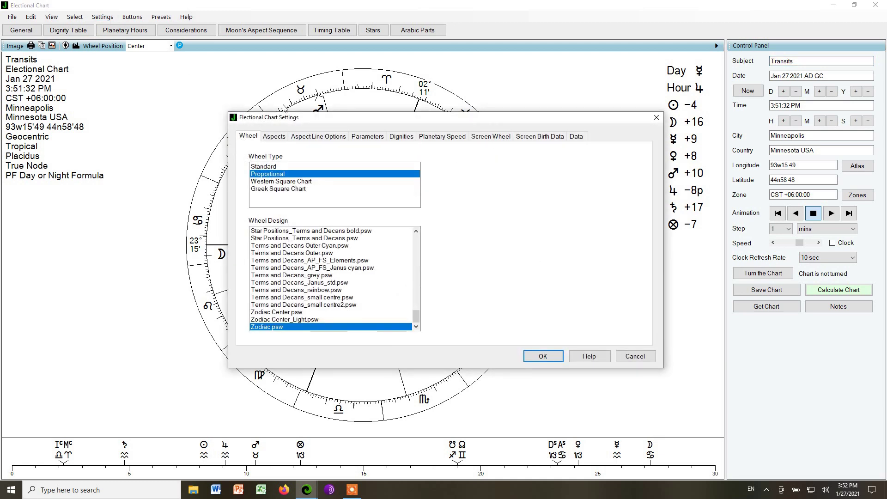
left_click(372, 137)
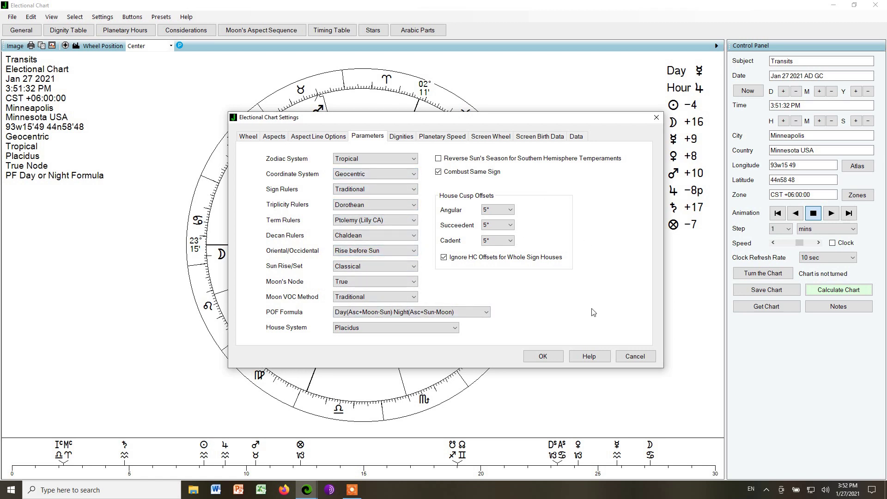
left_click(634, 356)
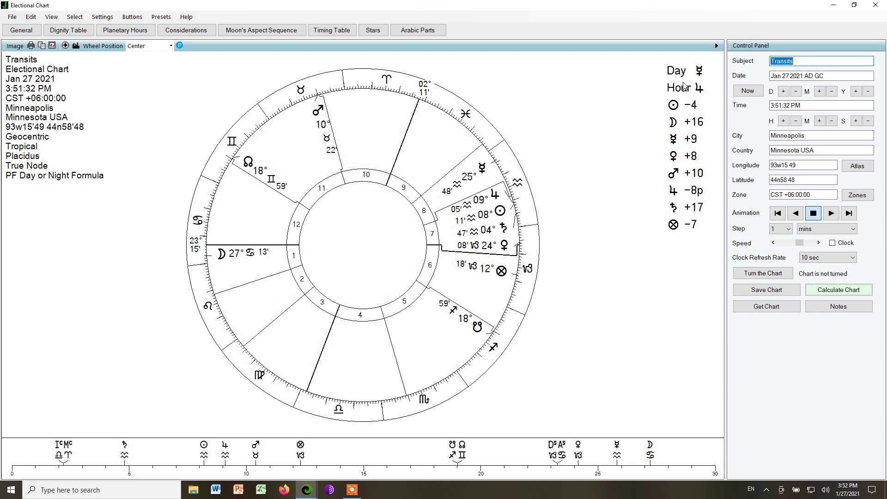
left_click(873, 8)
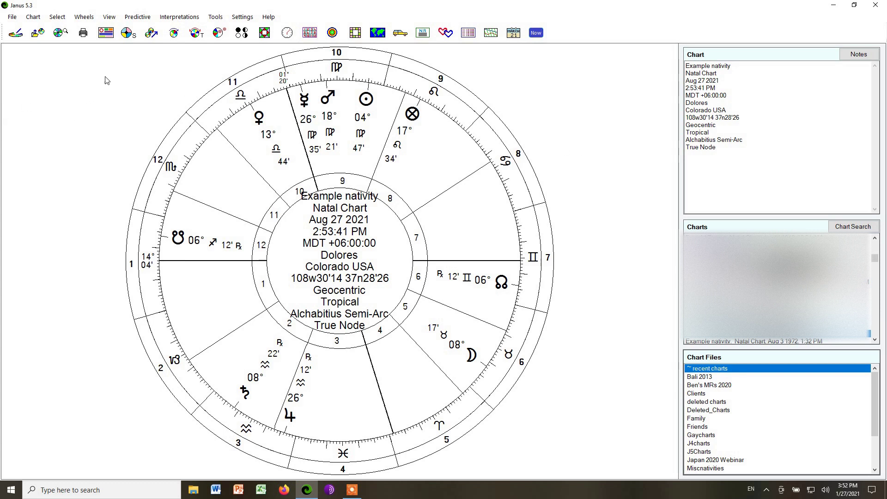
Open the Sky Map for the example nativity and review the coordinate system choices, keeping Horizon.
left_click(107, 20)
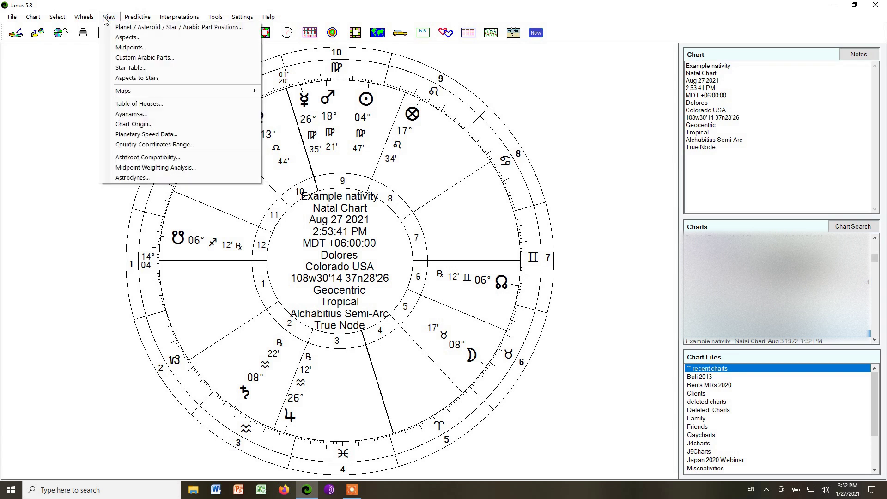
mouse_move(193, 92)
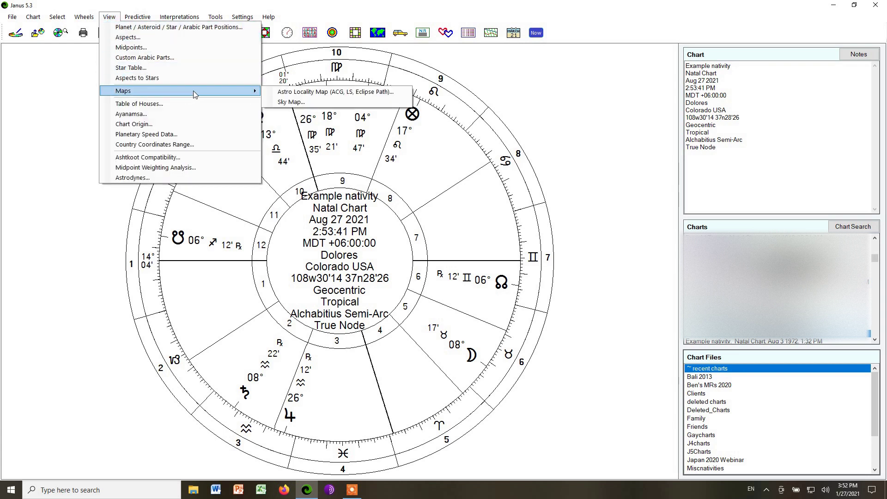
left_click(284, 102)
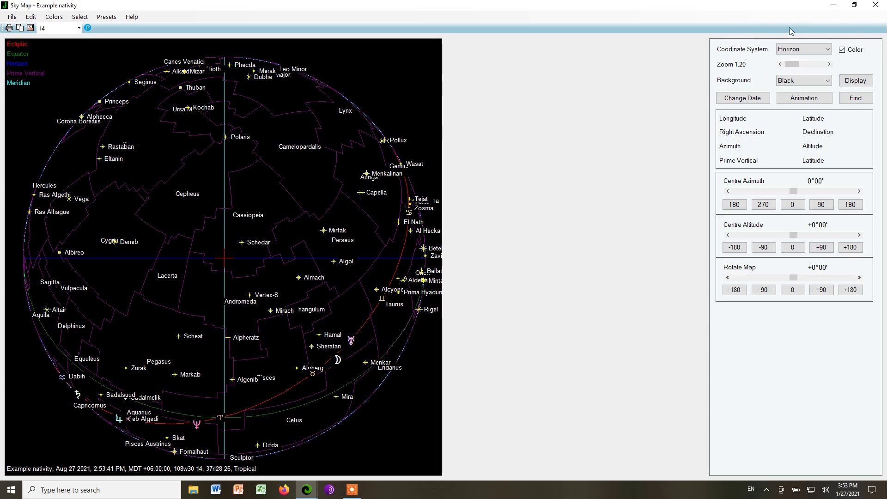
left_click(827, 49)
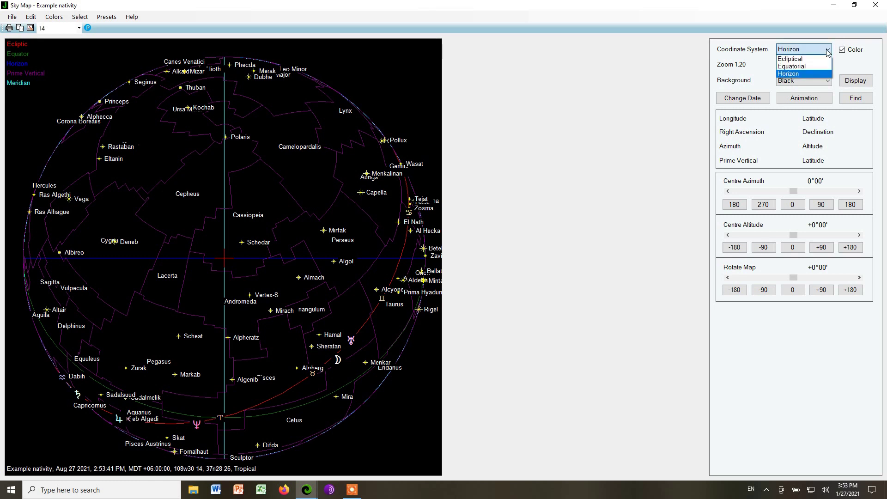
left_click(822, 74)
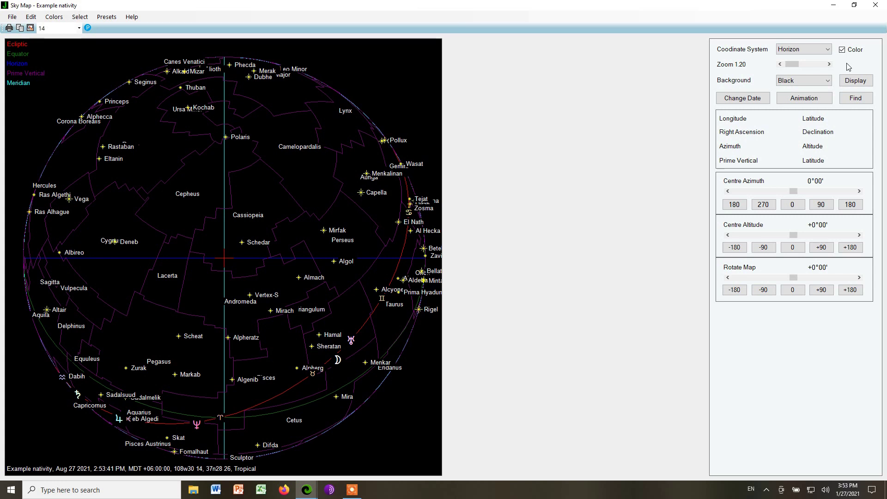
Turn off colour on the sky map and set its background to White.
left_click(841, 49)
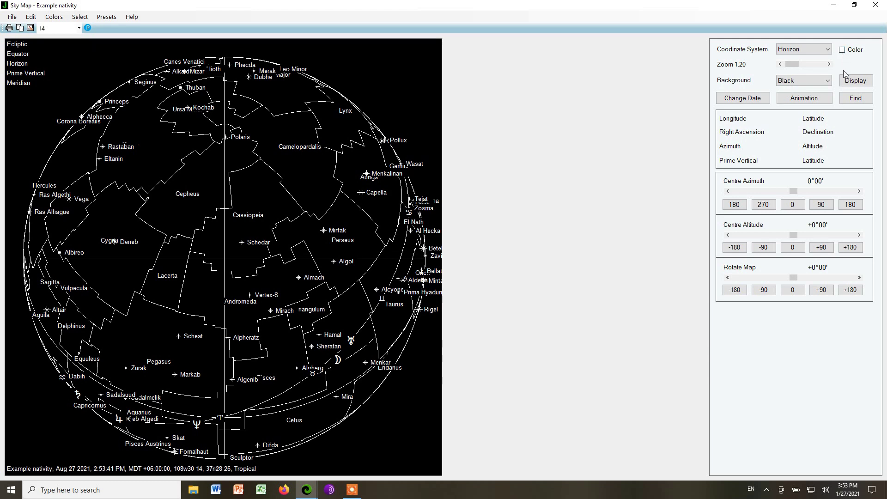
left_click(827, 82)
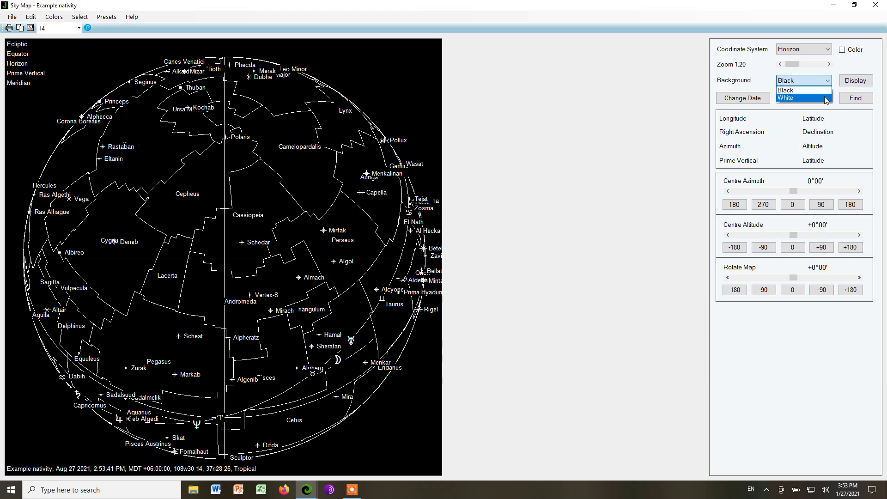
left_click(825, 96)
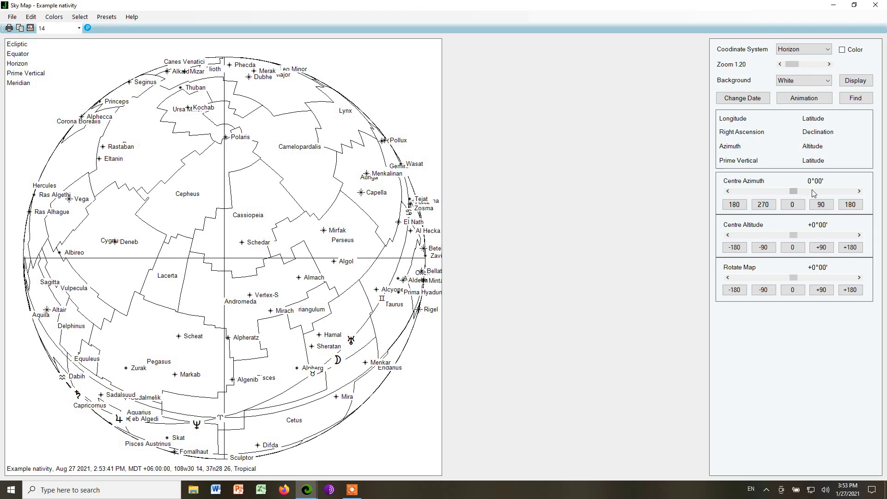
Recentre the sky map at azimuth 312°07' and altitude +75°40'.
left_click_drag(797, 191, 778, 190)
left_click_drag(793, 236, 826, 235)
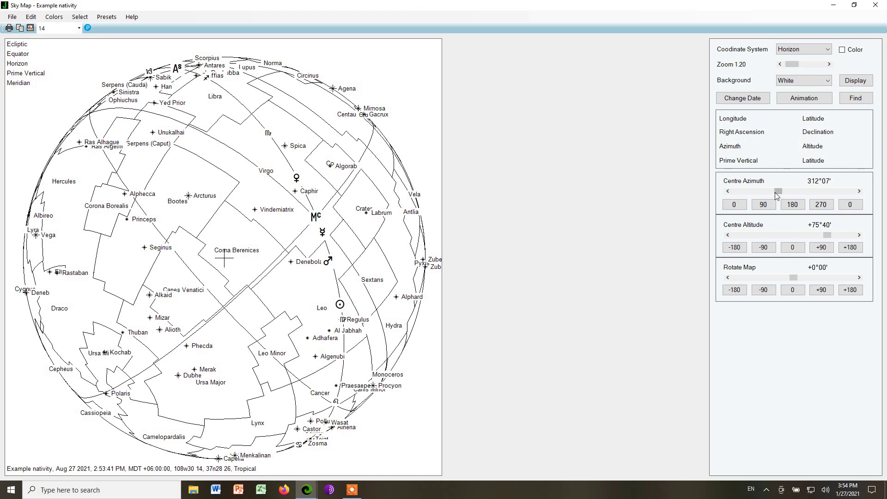
Look at the sky map's general display options without changing them, and close the Sky Map.
left_click(850, 85)
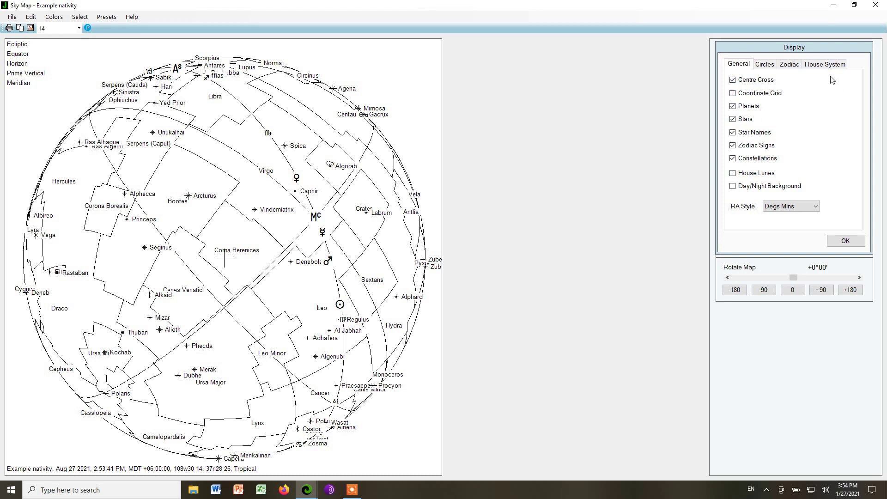
left_click(841, 244)
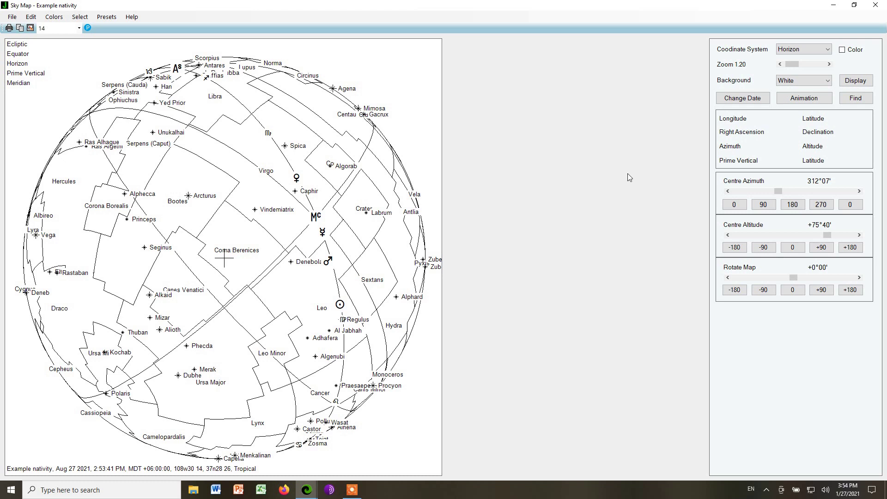
left_click(877, 5)
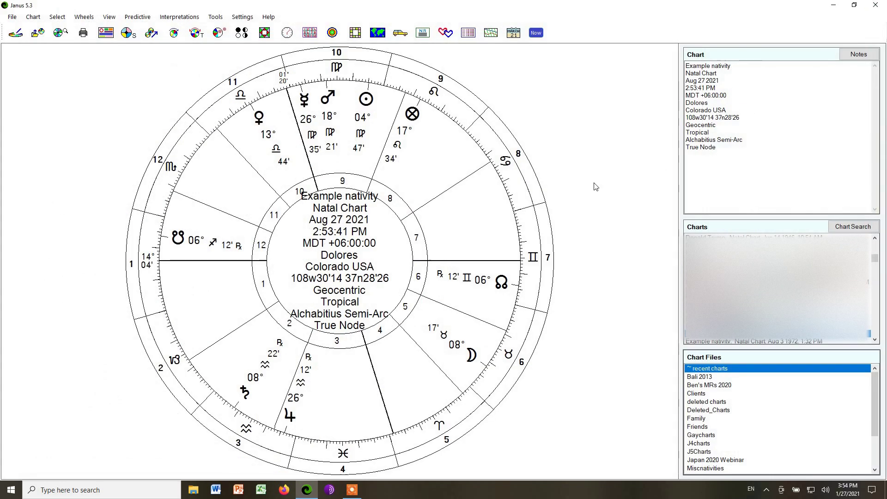